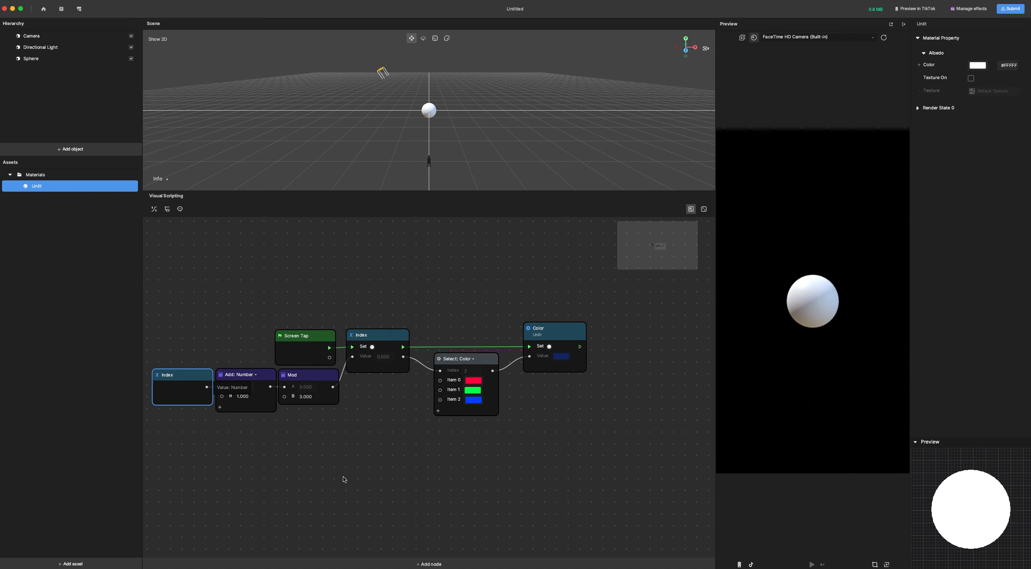
Arrange the Update node in the empty area above the color-switching nodes, with the Start node below it.
drag(317, 264, 342, 344)
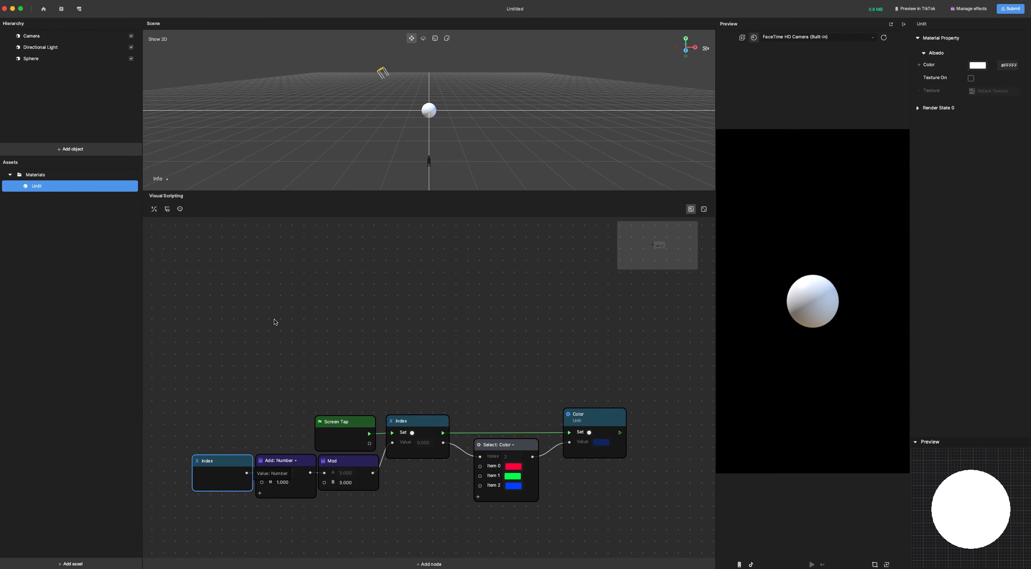
drag(283, 322, 418, 342)
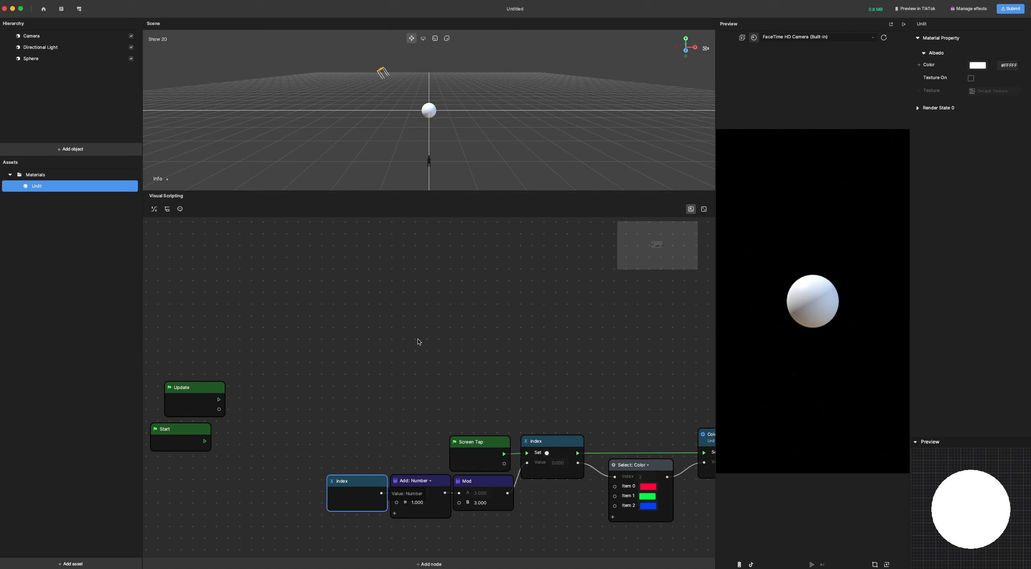
drag(199, 390, 222, 340)
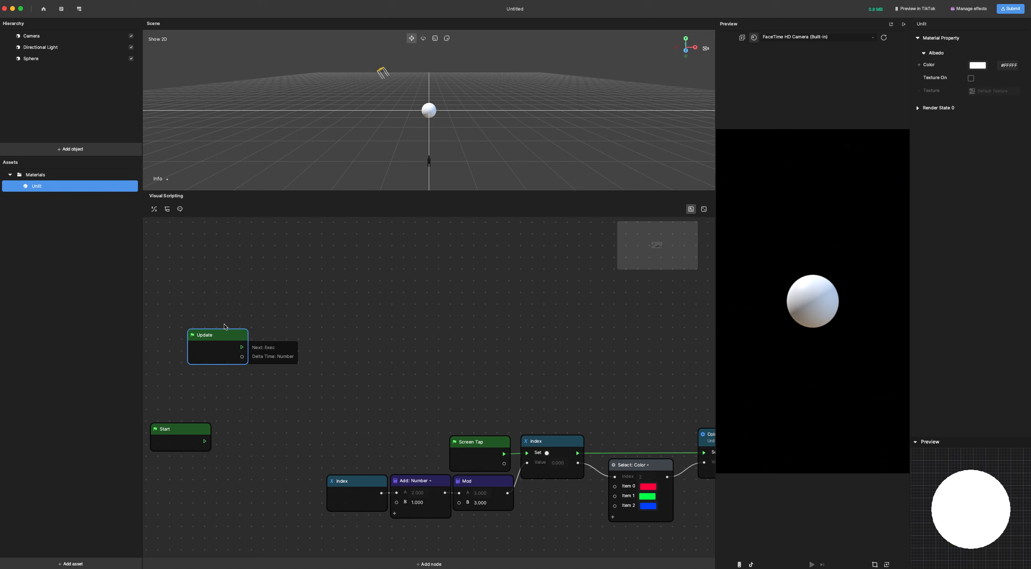
drag(222, 335, 243, 258)
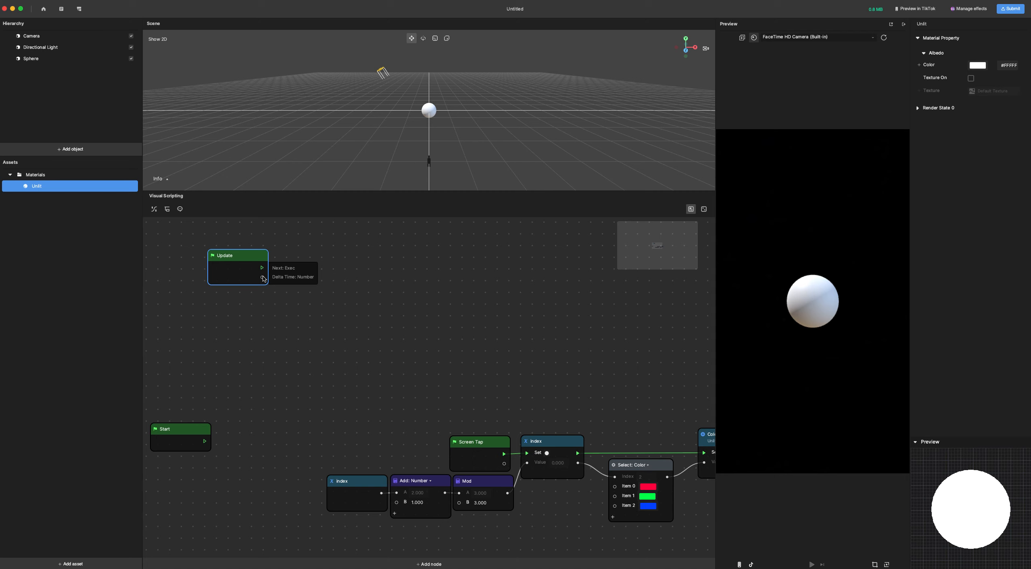
mouse_move(185, 429)
mouse_down()
mouse_move(246, 311)
mouse_move(241, 302)
mouse_move(219, 364)
mouse_move(184, 411)
mouse_up()
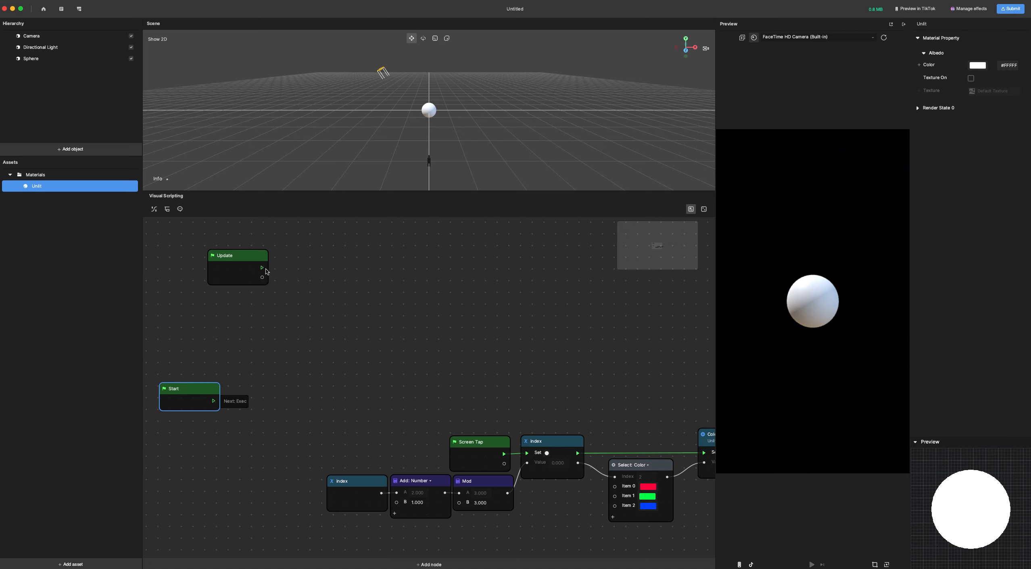
click(261, 255)
drag(261, 256, 301, 259)
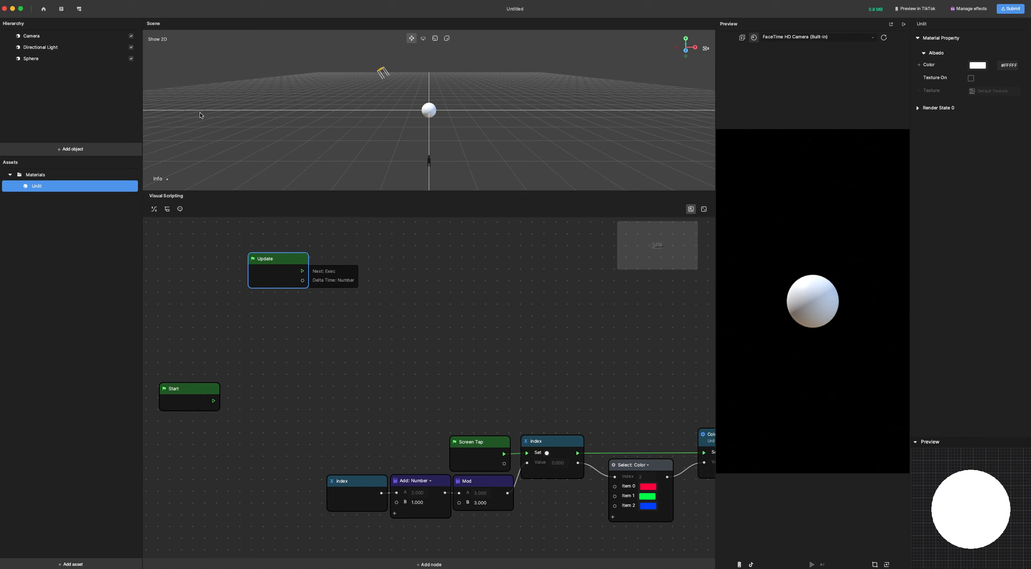
Add a Set Position node for the Sphere beside Update and connect Update's Next output to its Set input.
click(76, 58)
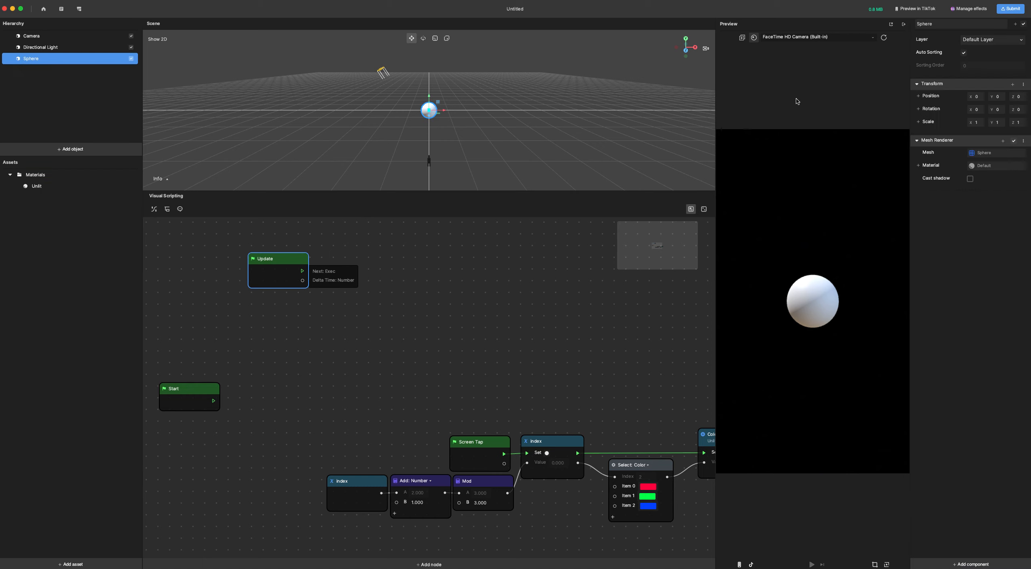
click(919, 97)
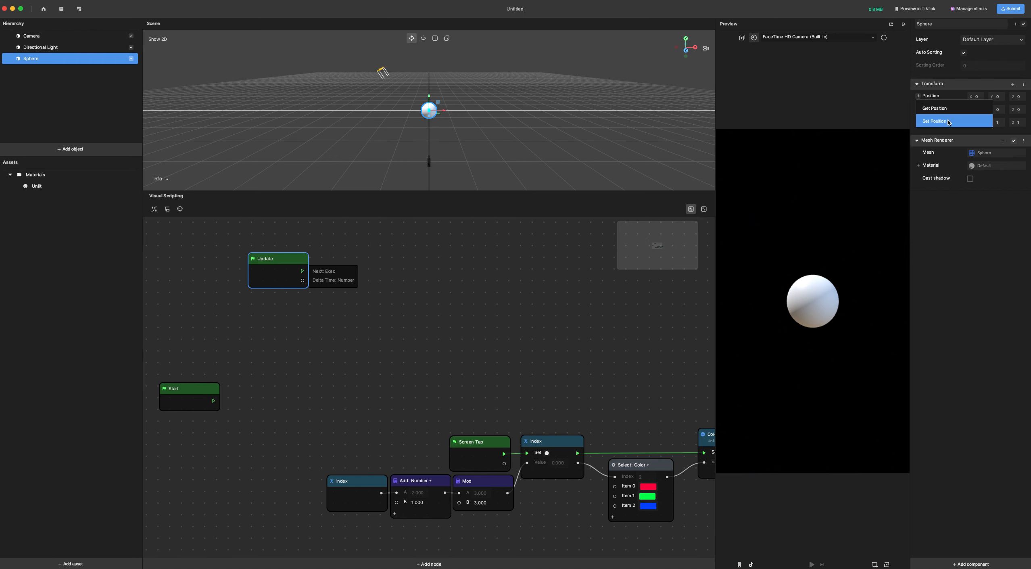
click(947, 119)
drag(519, 415, 485, 256)
drag(302, 273, 402, 268)
drag(475, 254, 474, 262)
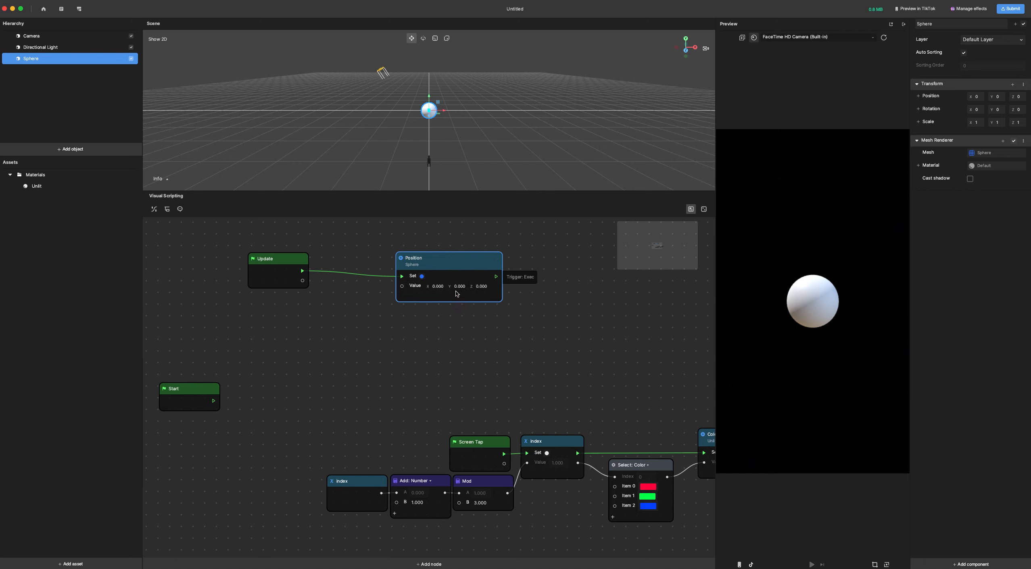
Add a Get Time node and place it directly below the Update node.
right_click(264, 339)
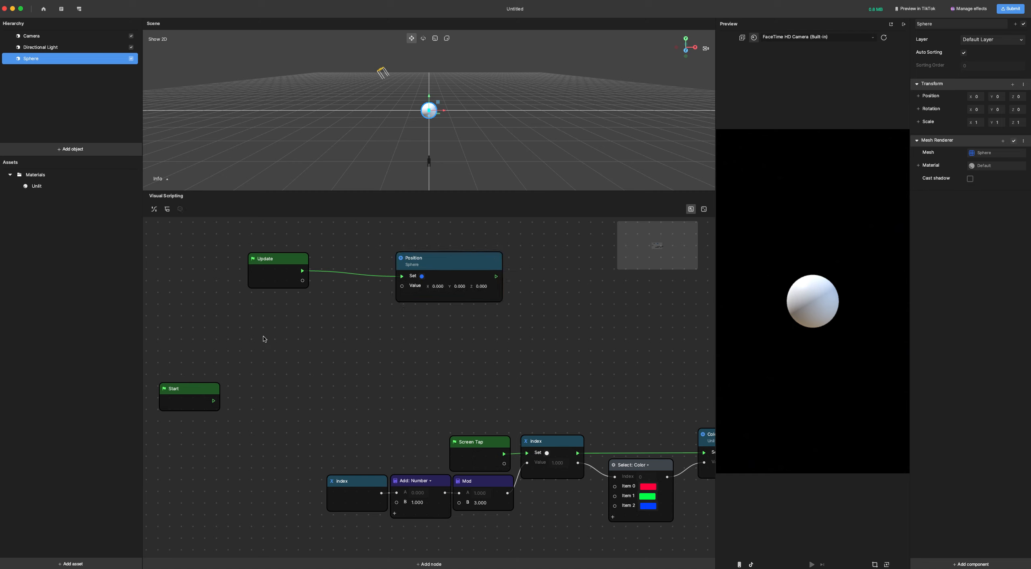
text(get)
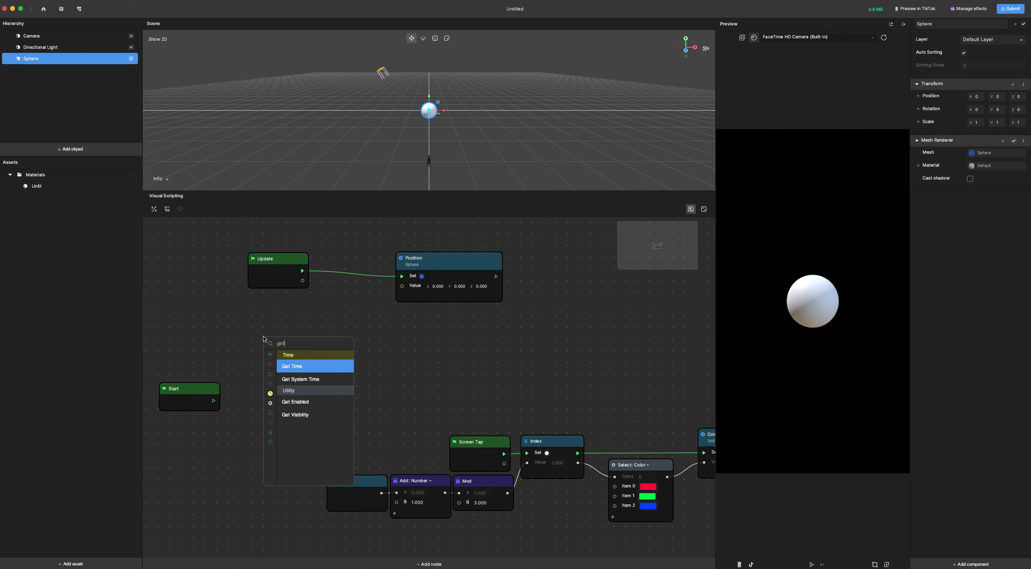
key(Return)
drag(293, 345, 277, 316)
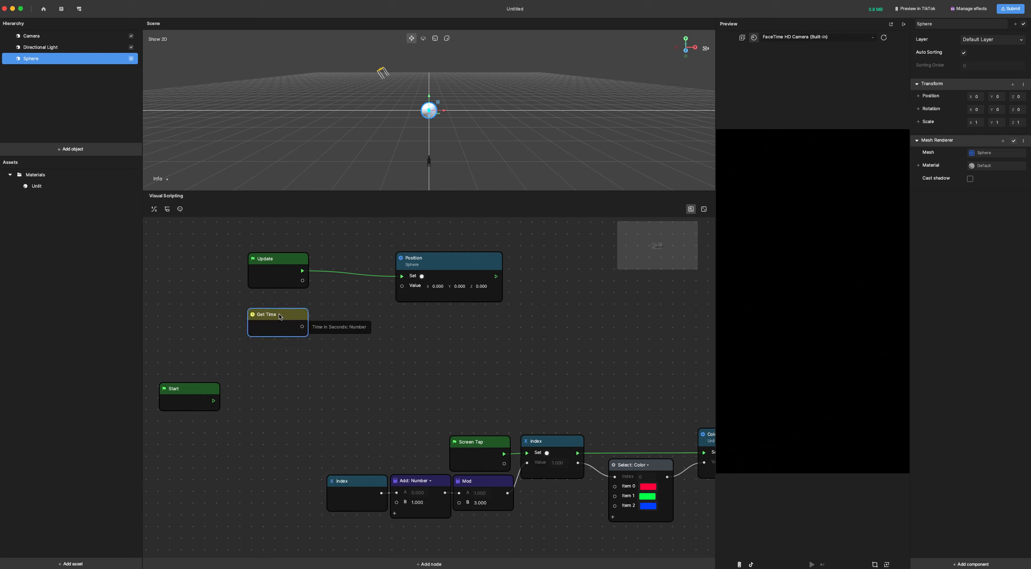
Add a Combine node below the Set Position node and change its type to Vec3.
right_click(441, 360)
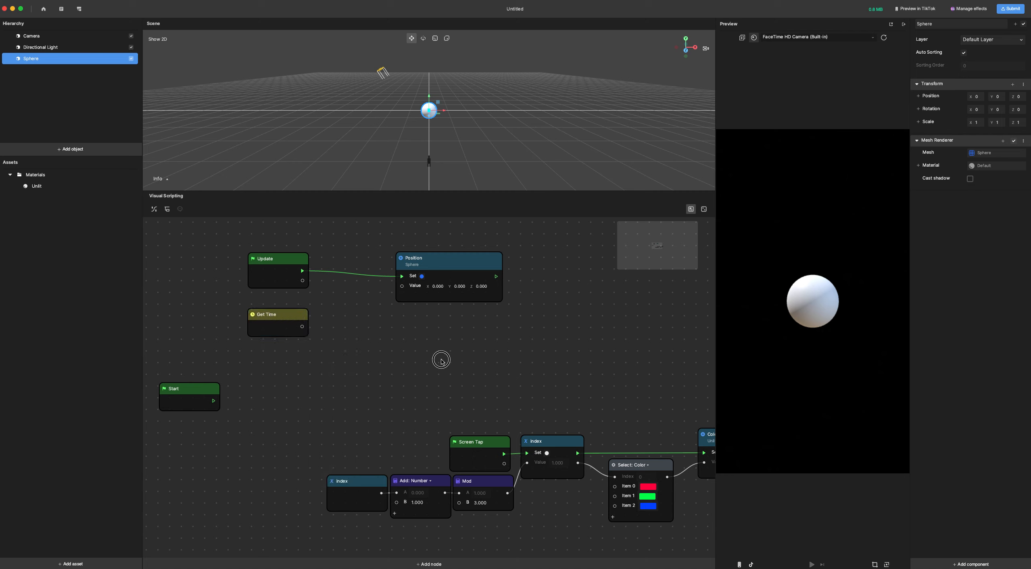
text(com)
key(Return)
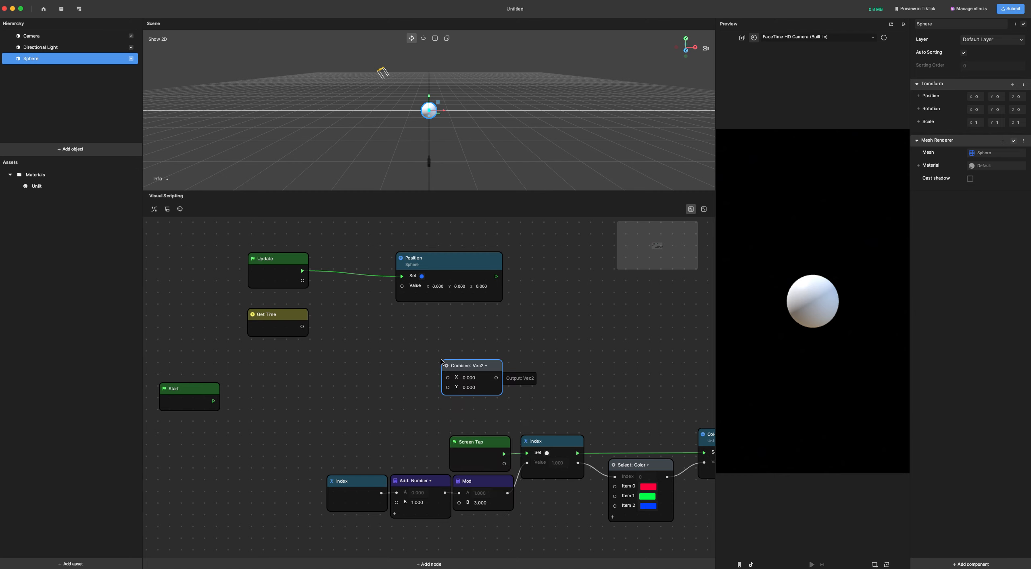
drag(489, 360, 436, 316)
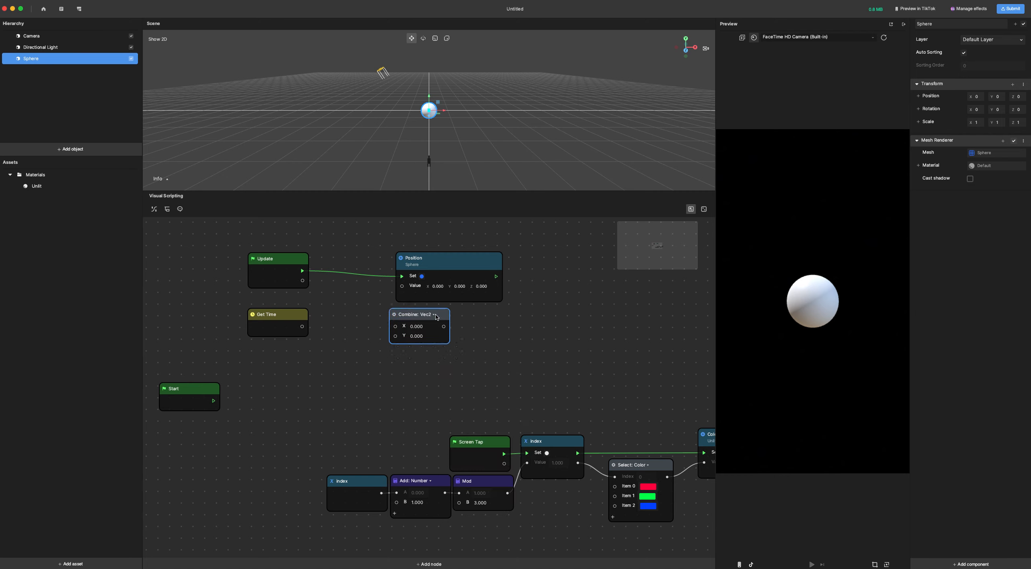
click(425, 314)
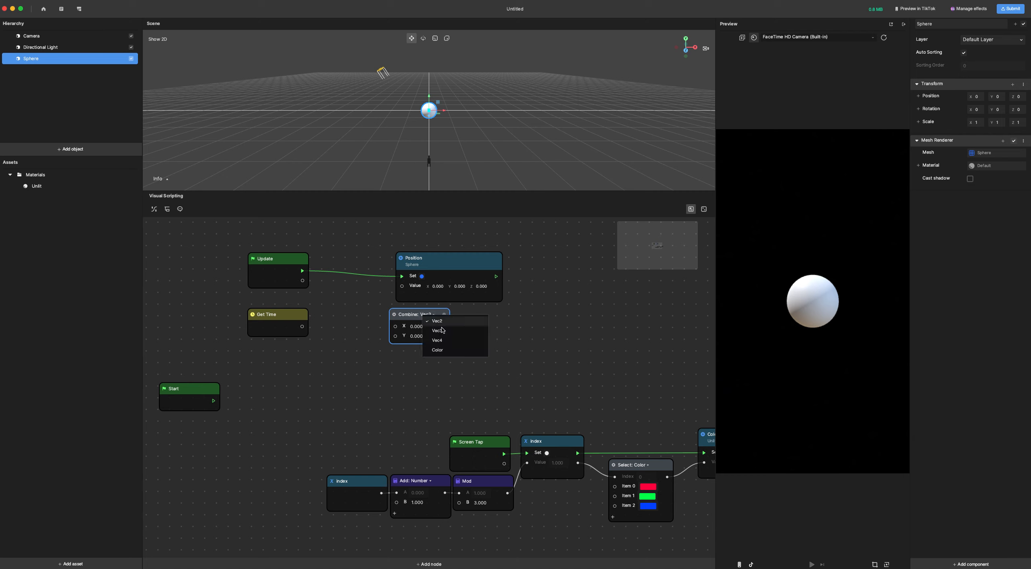
click(432, 332)
Connect Get Time to the Combine node's X and its Vec3 output to the Sphere Position node's Value.
drag(301, 326, 397, 328)
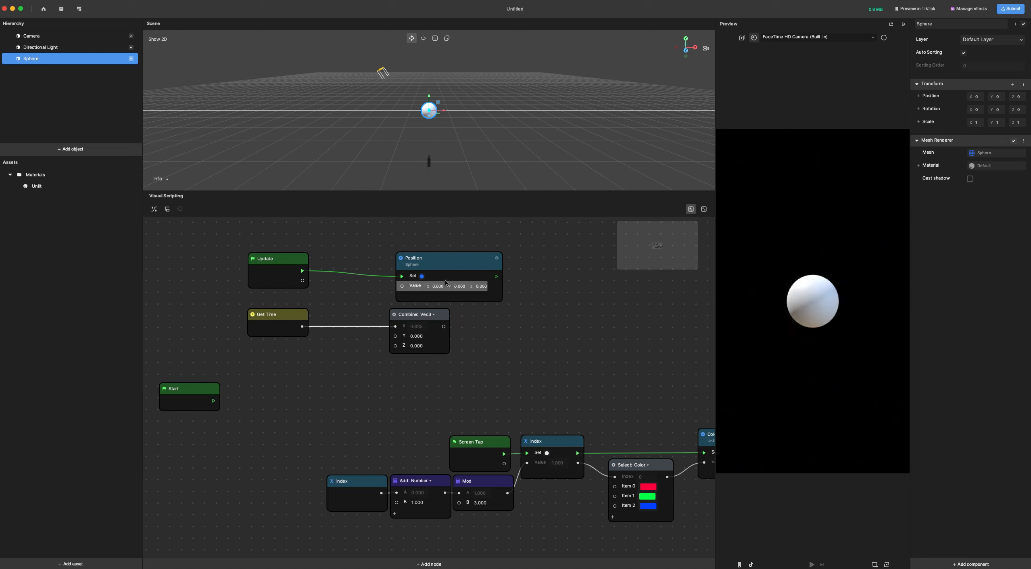
drag(444, 326, 412, 287)
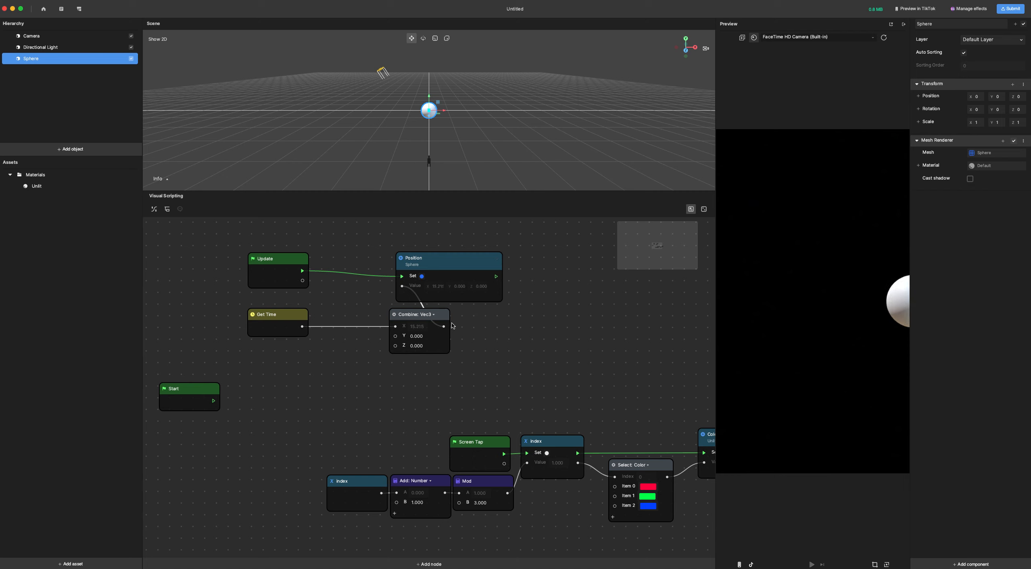
drag(461, 263, 463, 258)
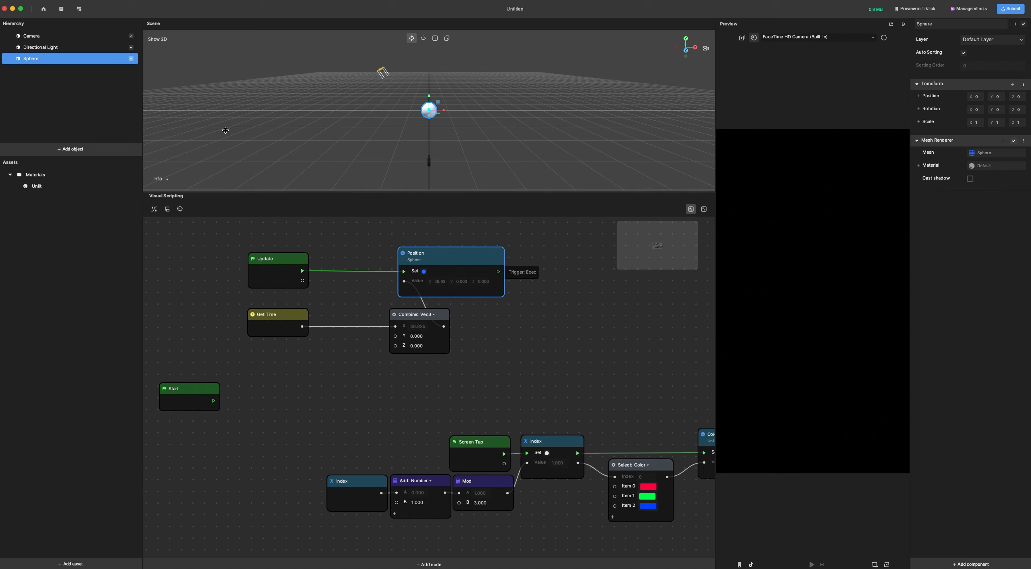
Replace the Get Time and Combine nodes with a Get Position node for the Sphere, placed below Update.
click(918, 96)
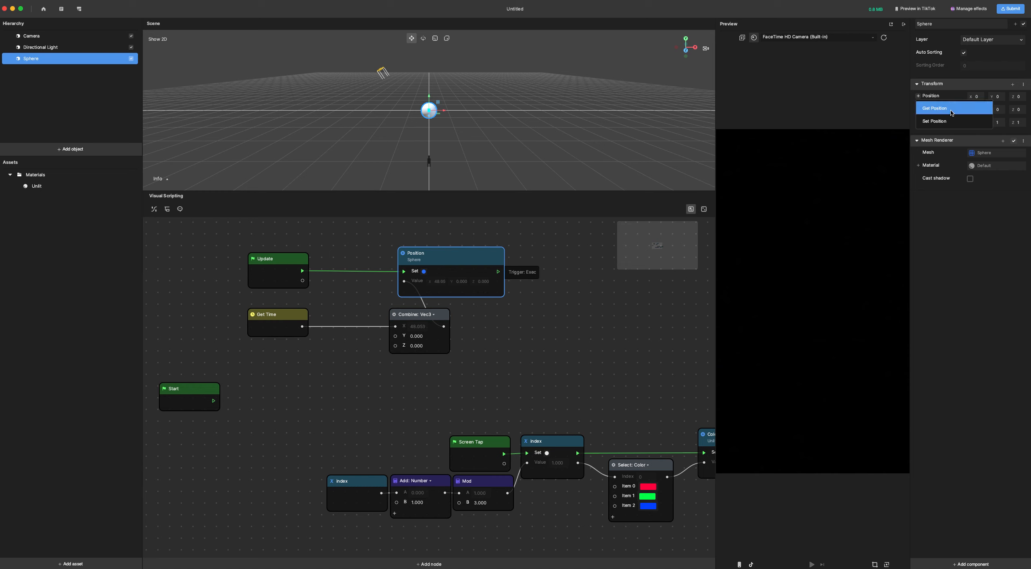
click(934, 108)
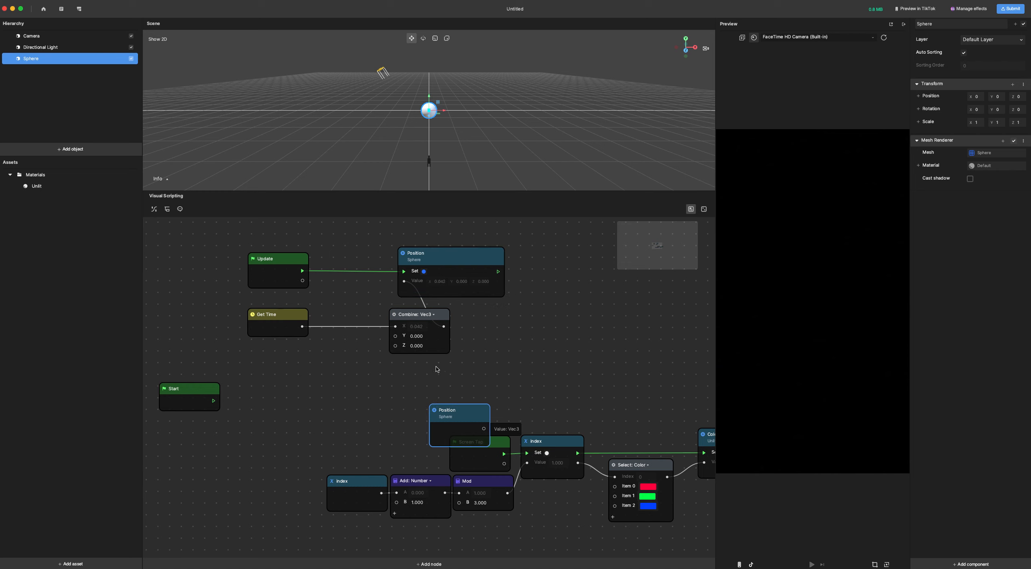
drag(412, 362, 274, 313)
key(Delete)
drag(466, 415, 285, 312)
Insert an Add node of type Vec3 and feed the Sphere's Get Position output into its A input.
right_click(347, 347)
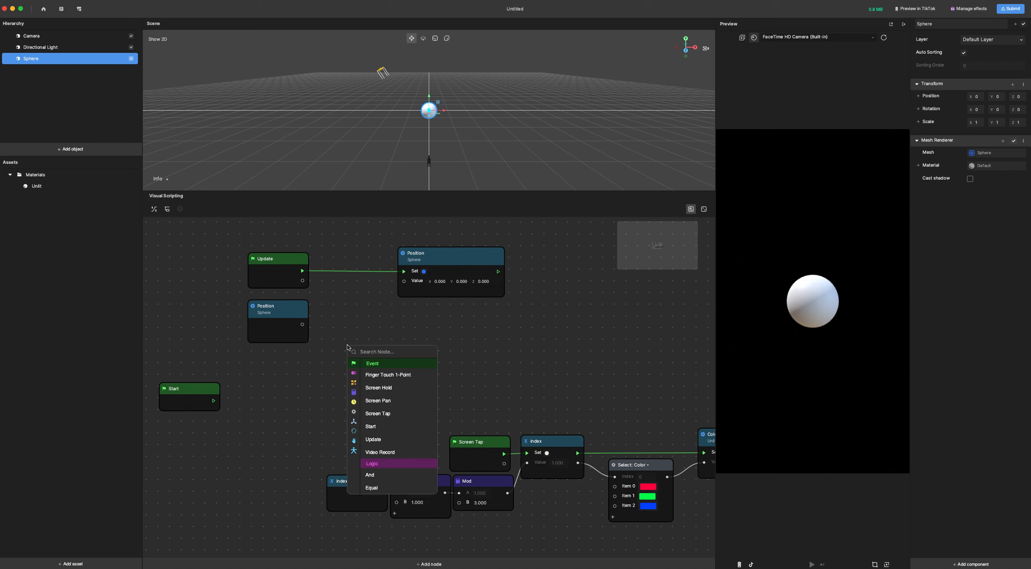
text(add)
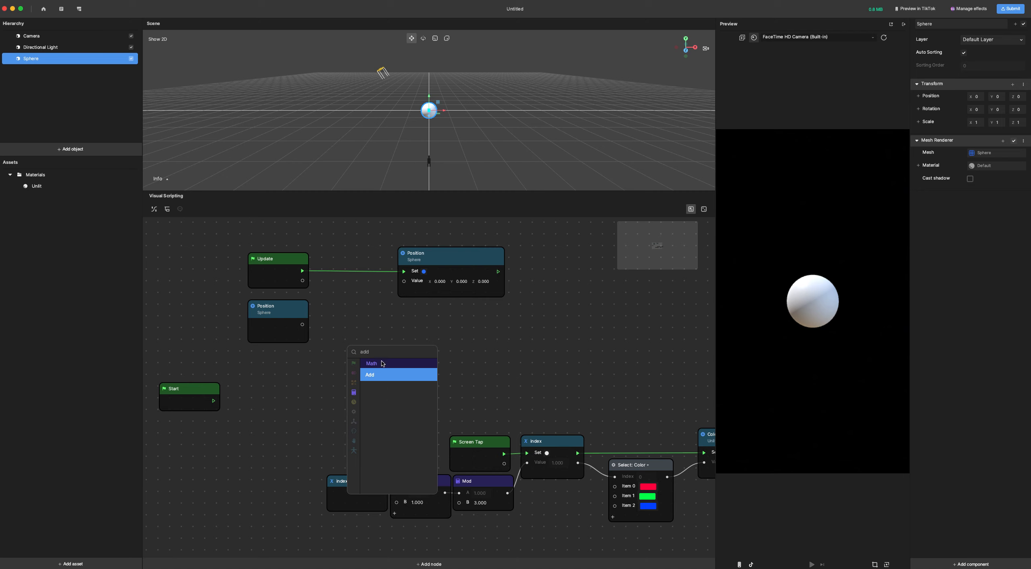
click(385, 370)
click(387, 351)
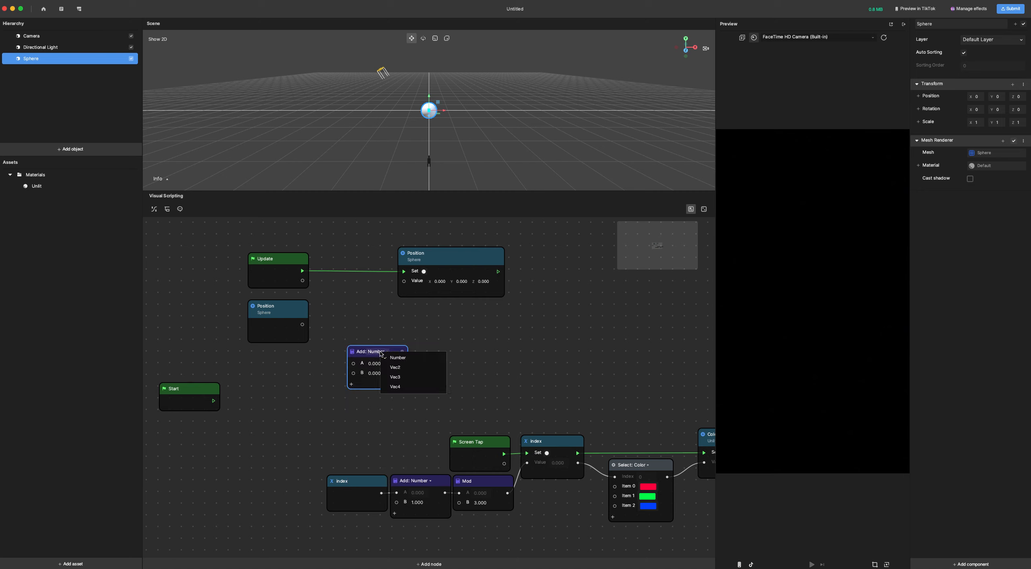
click(404, 377)
drag(302, 325, 353, 364)
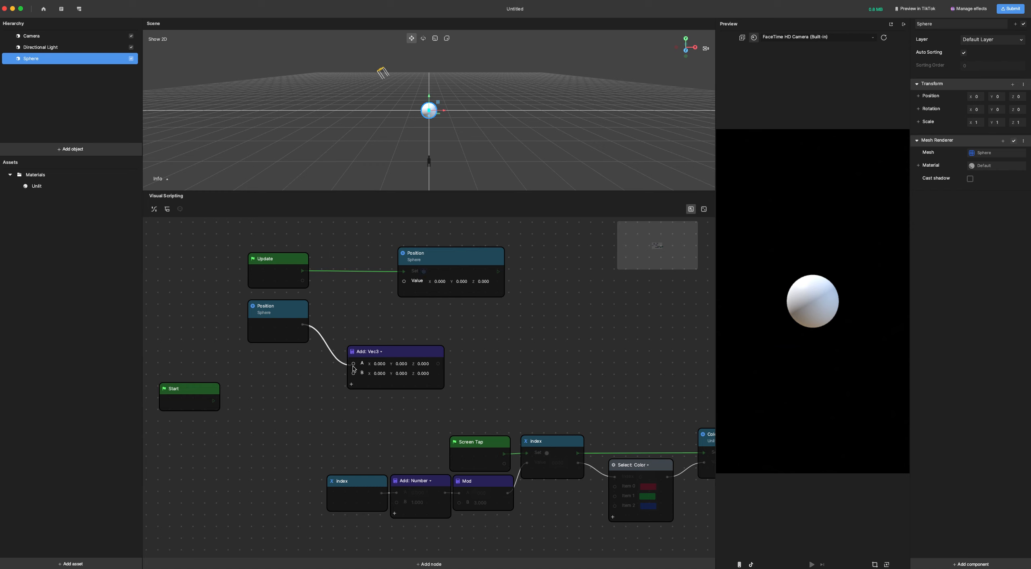
Set the Add node's B input X to 0.01 and connect its output to the Set Position node's Value.
click(380, 373)
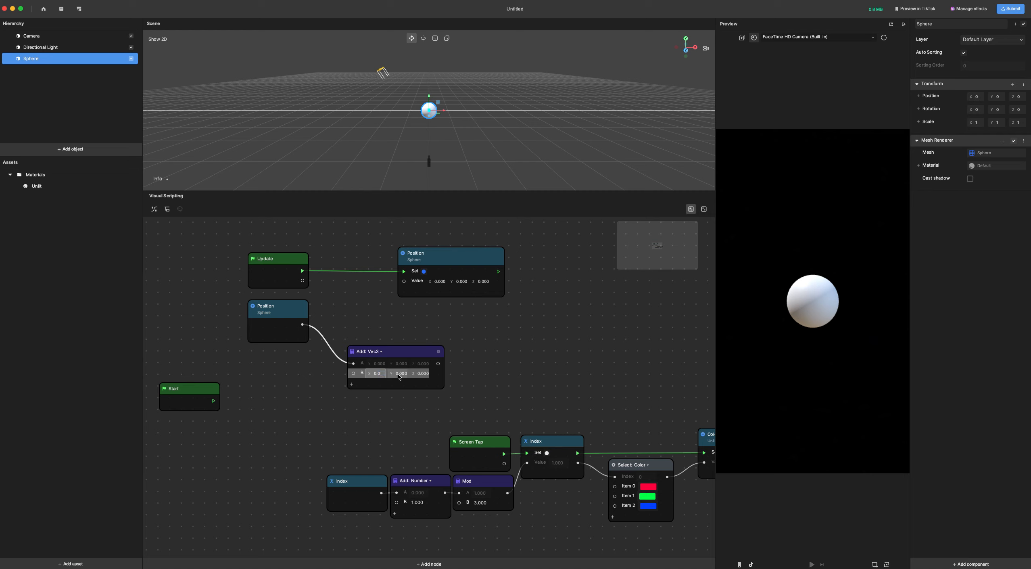
key(Return)
drag(438, 364, 404, 281)
drag(417, 354, 387, 310)
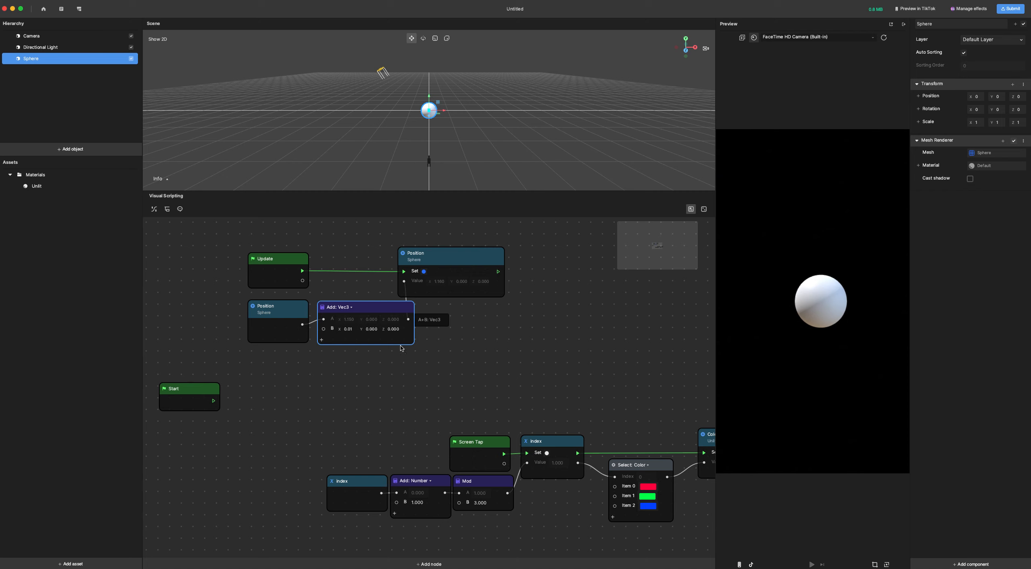
Set the X value of the Vec3 Add node's B input to 0.1.
click(346, 329)
text(0.1)
key(Return)
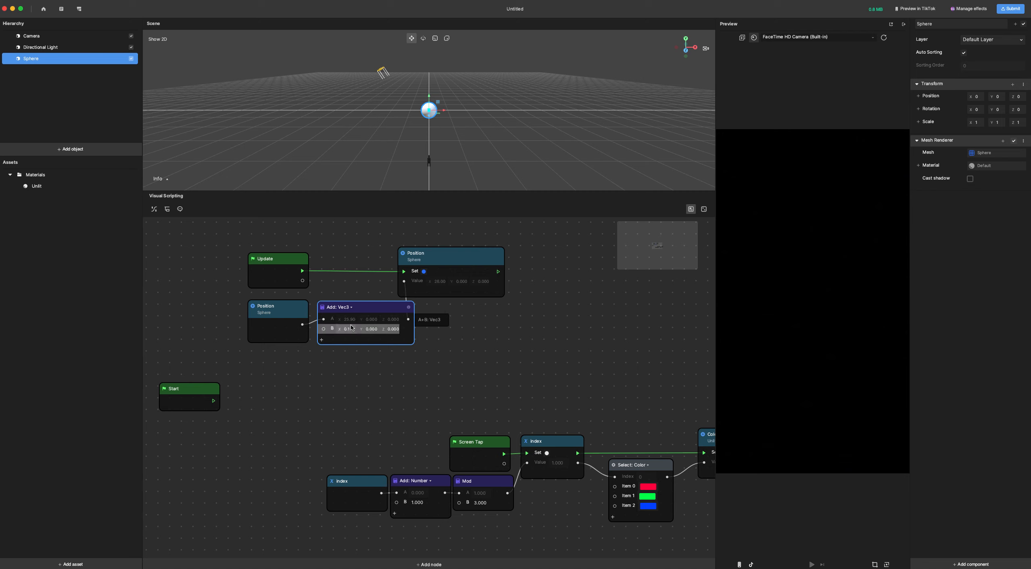
Add a Peek node next to Update and connect Update's Delta Time output to its Data input.
drag(282, 308, 242, 308)
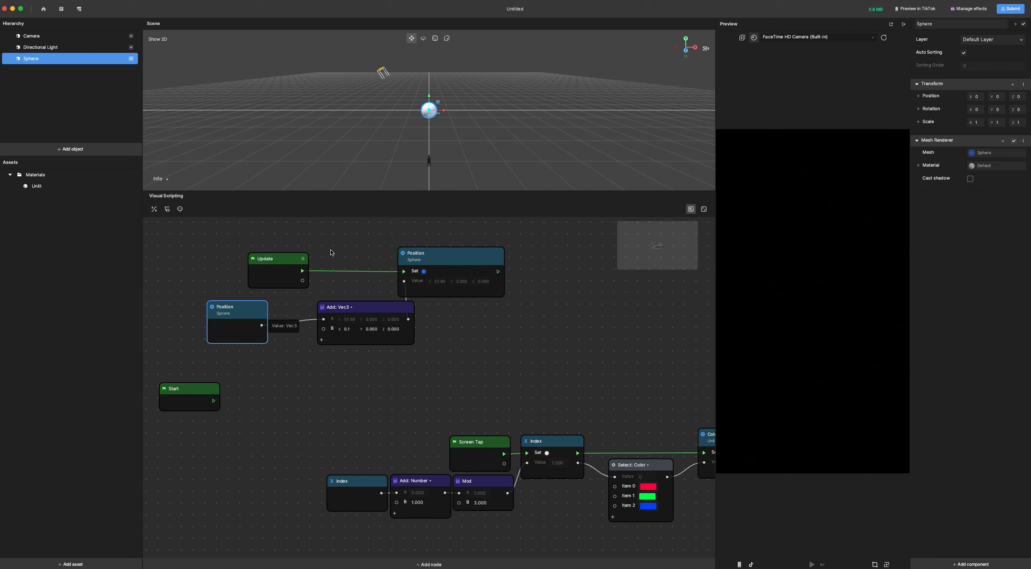
click(349, 280)
right_click(349, 281)
text(peek)
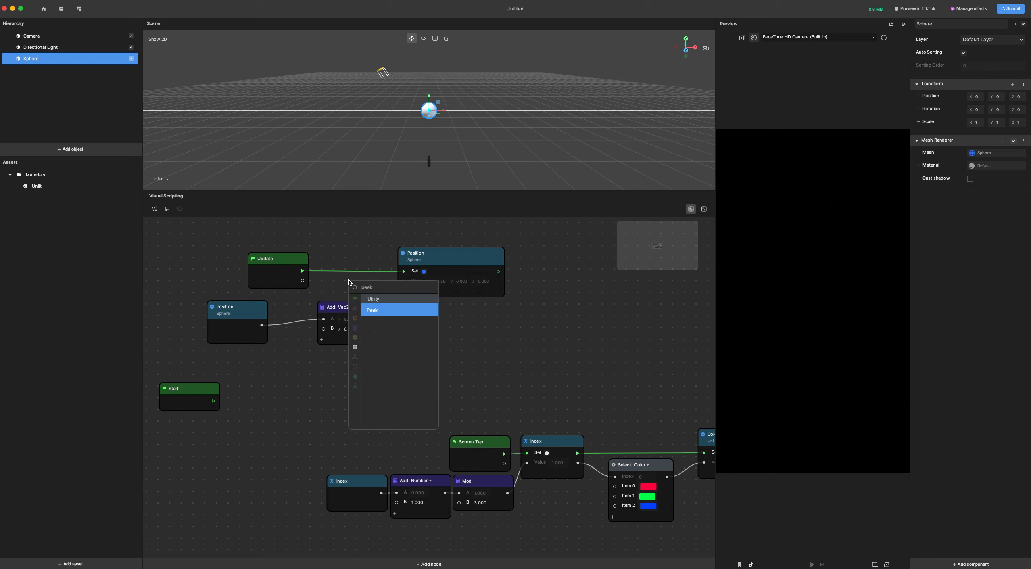
key(Return)
drag(302, 280, 371, 281)
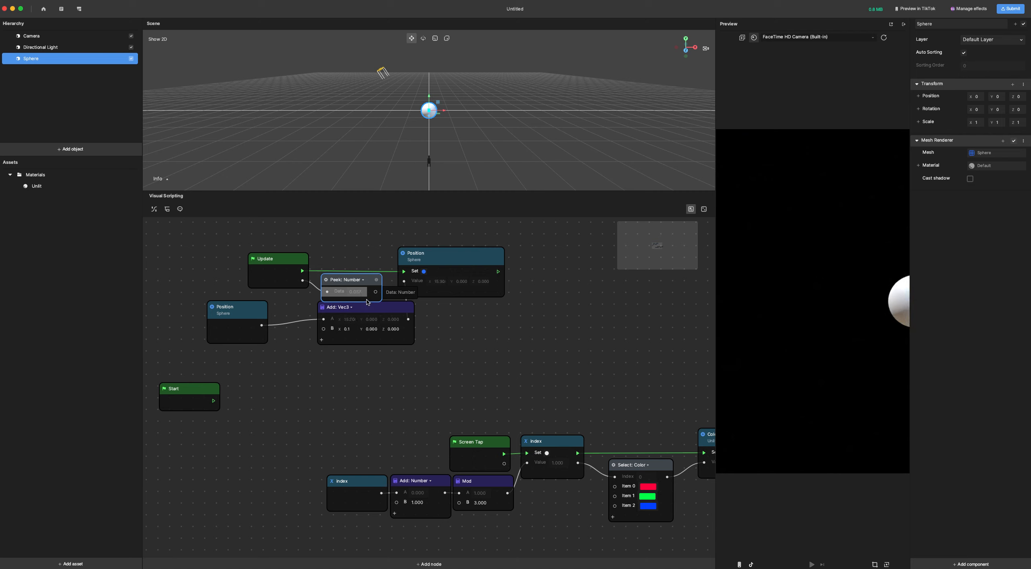
Move the Vec3 Add node clear of the Peek node and shift the Set Position node farther along the graph.
drag(376, 310, 377, 317)
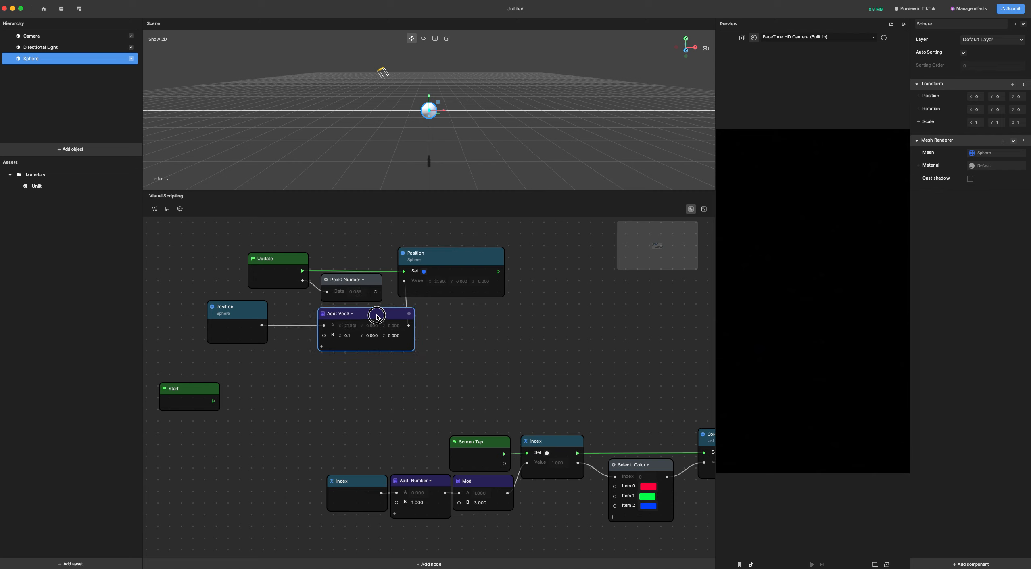
click(479, 315)
drag(464, 261, 497, 260)
click(495, 336)
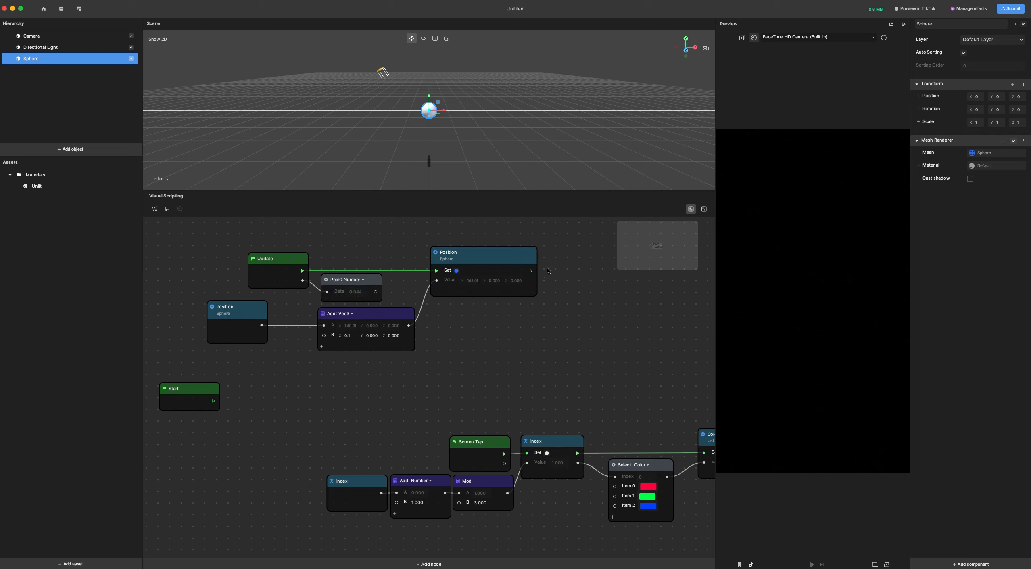
Add a Multiply node of type Number and place it below the Vec3 Add node.
double_click(325, 383)
text(mu)
key(Return)
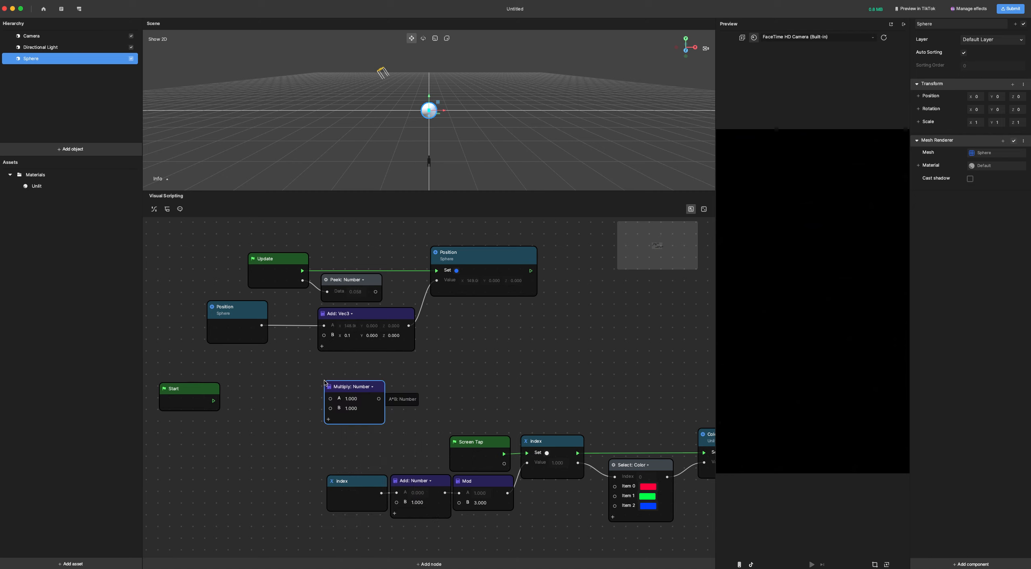
drag(371, 383, 327, 360)
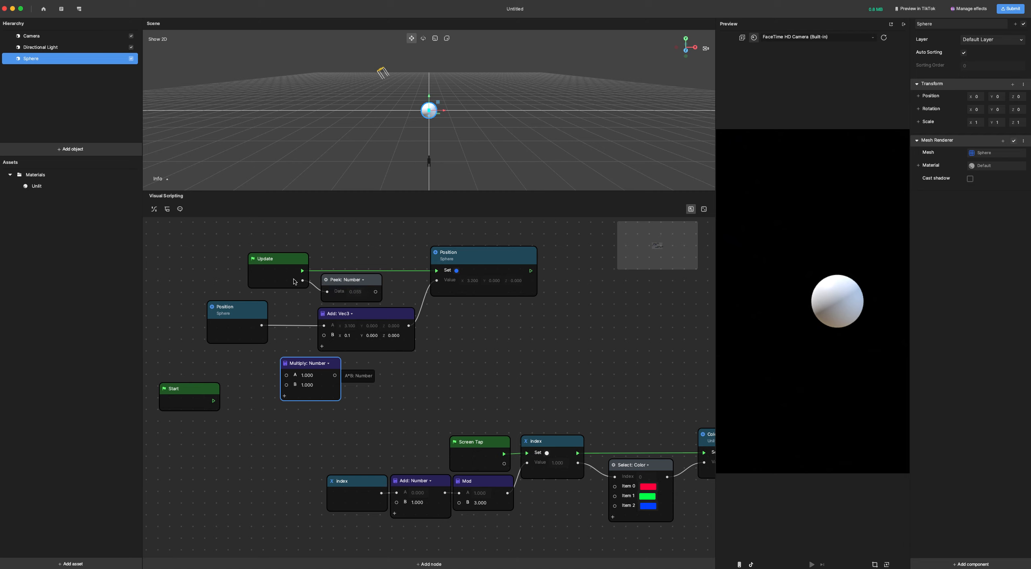
Change the Multiply node's type to Vec3 and add a Combine node below it.
click(327, 362)
click(357, 387)
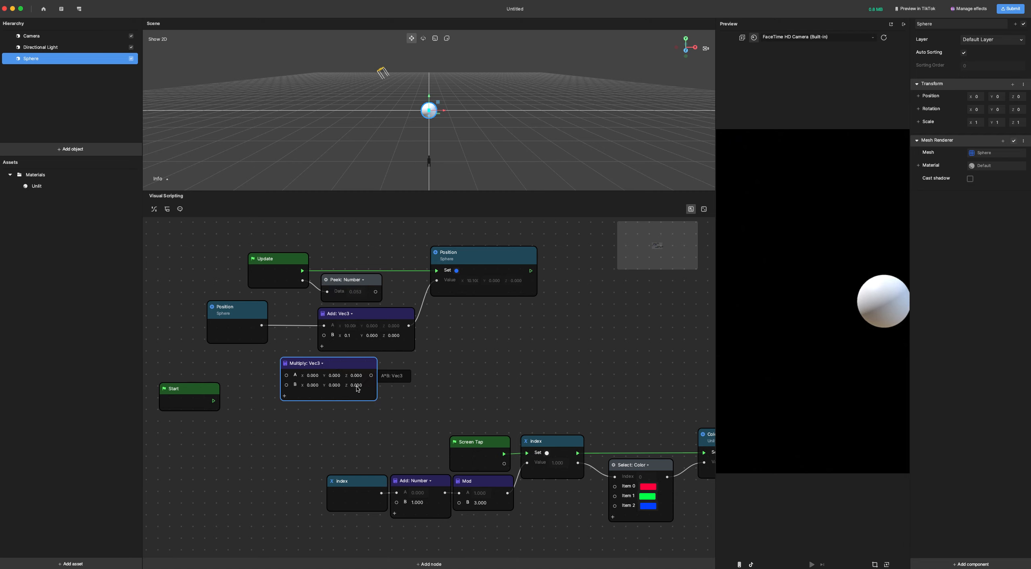
click(301, 424)
right_click(300, 424)
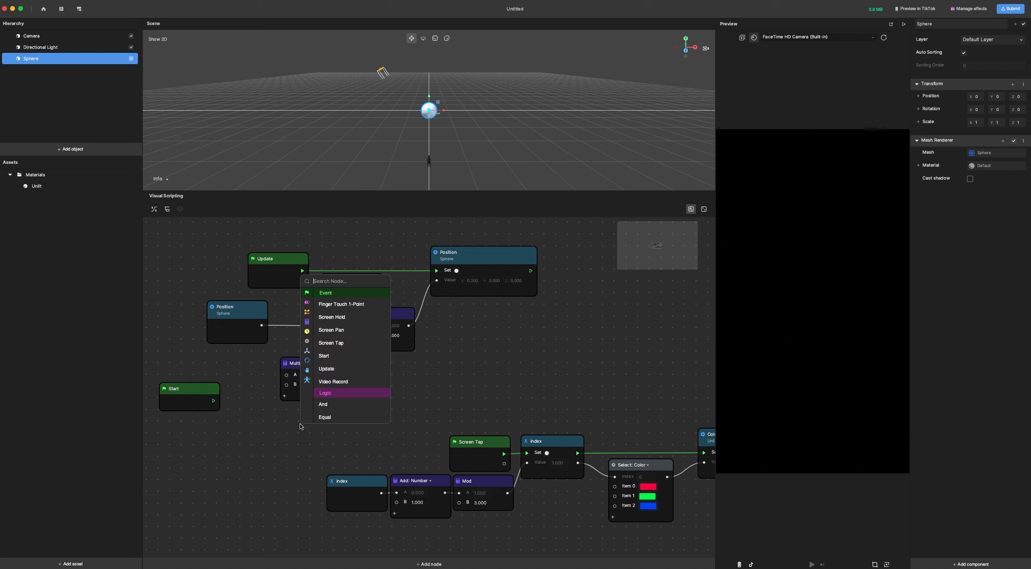
text(comb)
key(Return)
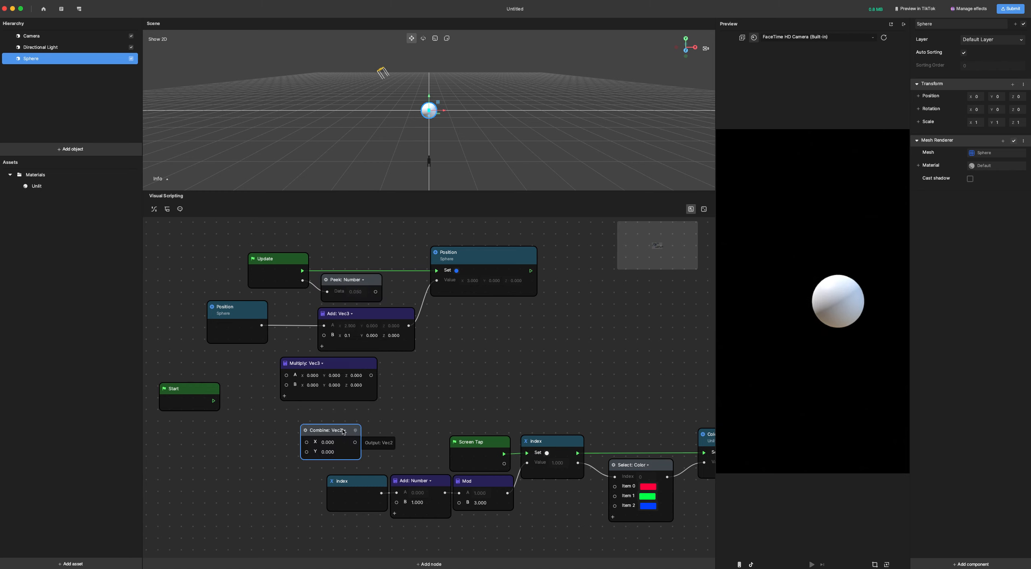
Change the Combine node's type to Vec3, place it beside the Multiply node and connect its output to Multiply's B input.
click(339, 429)
click(378, 446)
drag(350, 435, 286, 385)
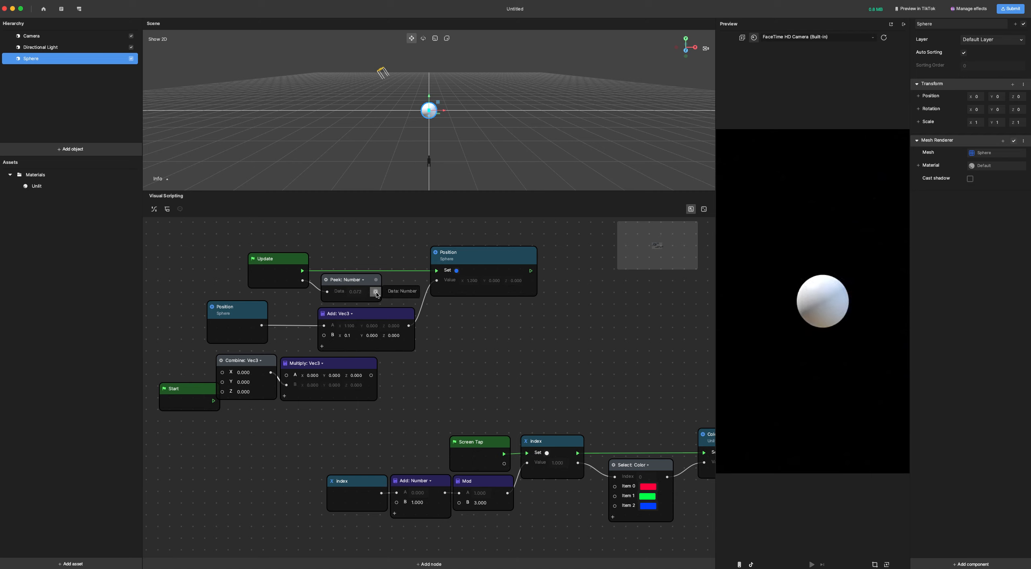
Connect the Peek node's Data output to the X, Y and Z inputs of the Vec3 Combine node.
drag(377, 294, 222, 376)
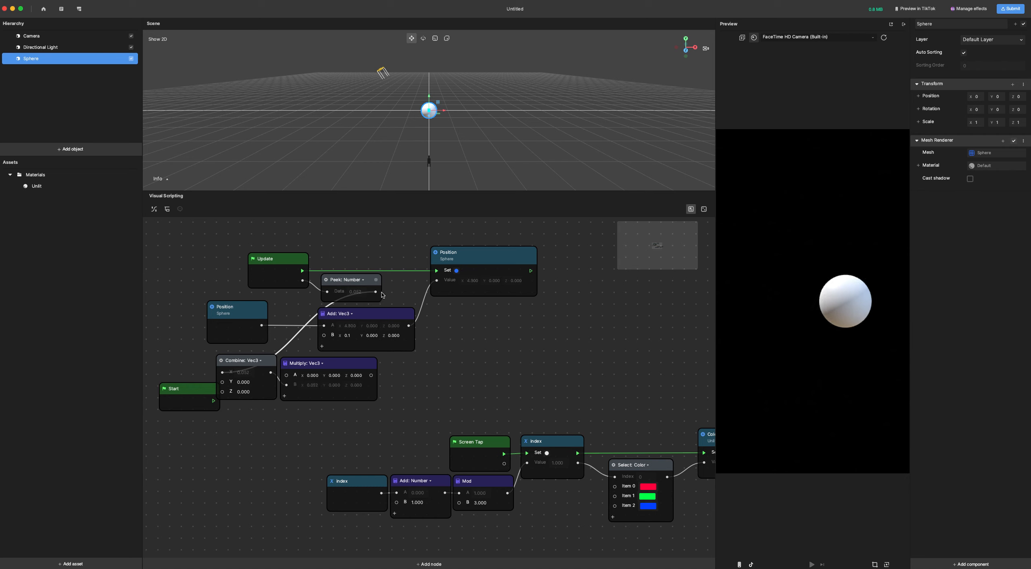
drag(375, 291, 222, 382)
drag(378, 292, 222, 392)
Move the Vec3 Add and Set Position nodes farther along the graph to make room beside the Multiply node.
drag(402, 314, 424, 315)
drag(497, 260, 559, 260)
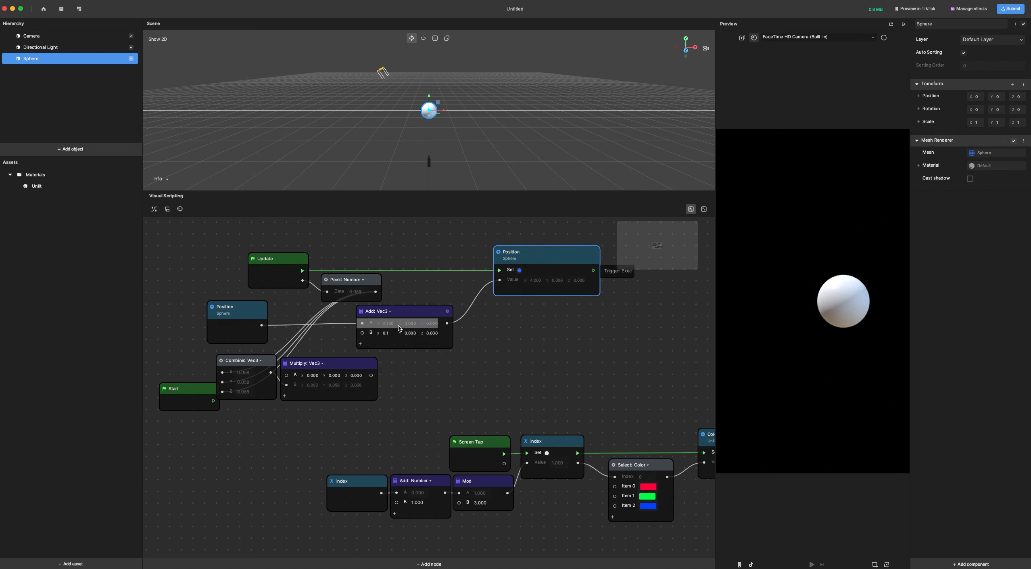
drag(415, 313, 438, 313)
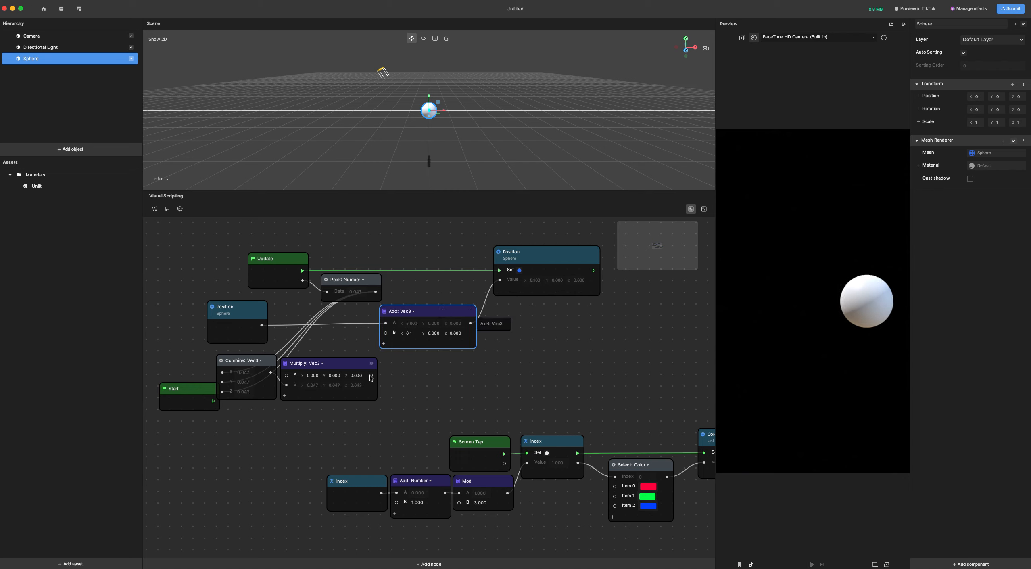
Set the X value of the Multiply node's A input to 0.01 and connect Multiply's output to the Vec3 Add node's B input.
click(315, 376)
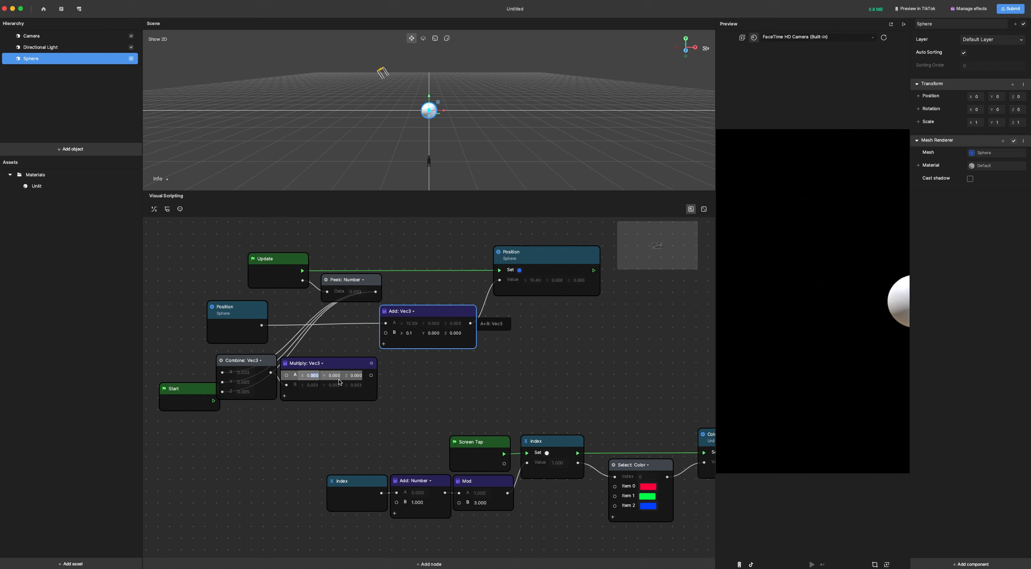
text(0.0)
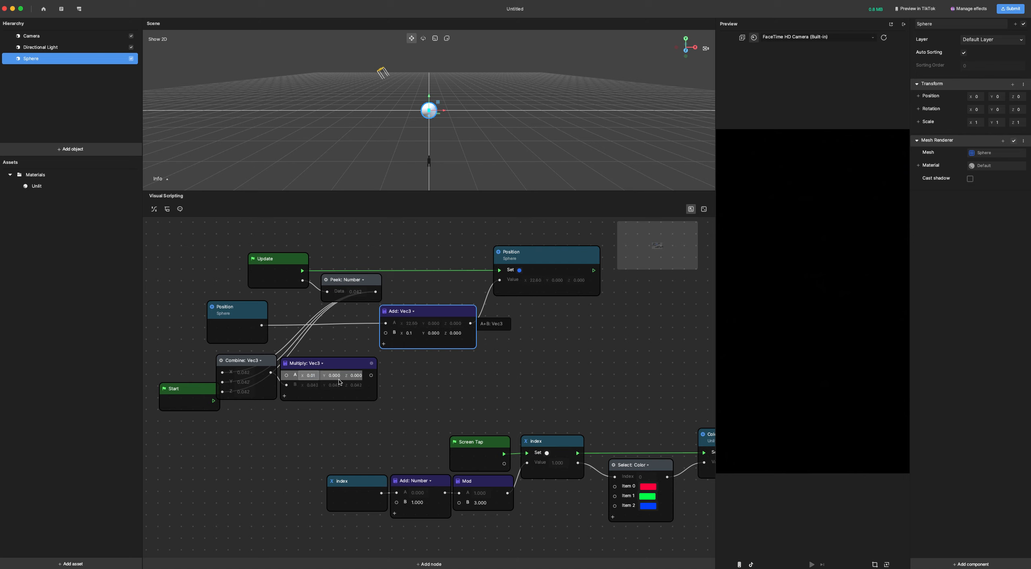
key(Return)
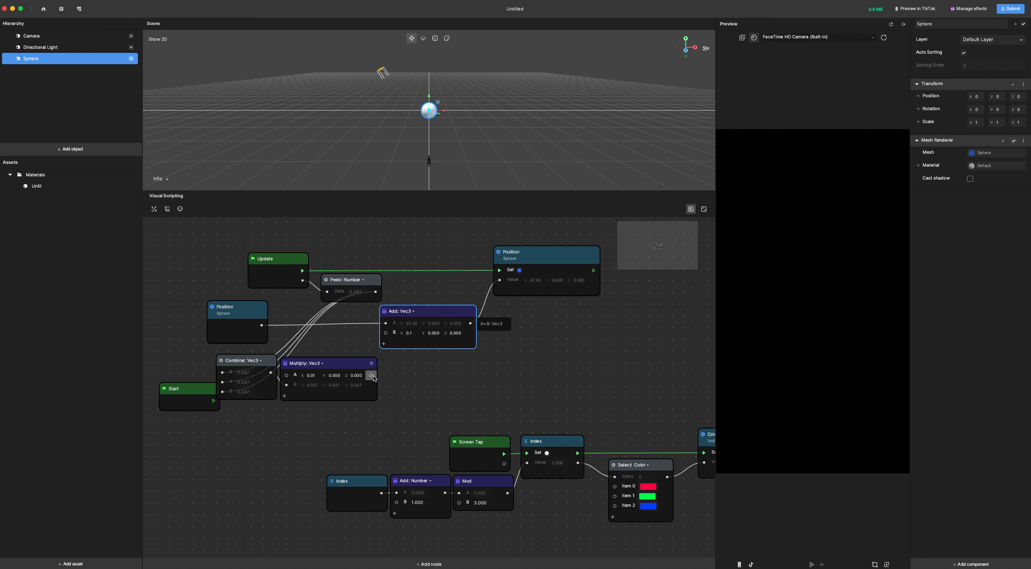
drag(371, 375, 387, 332)
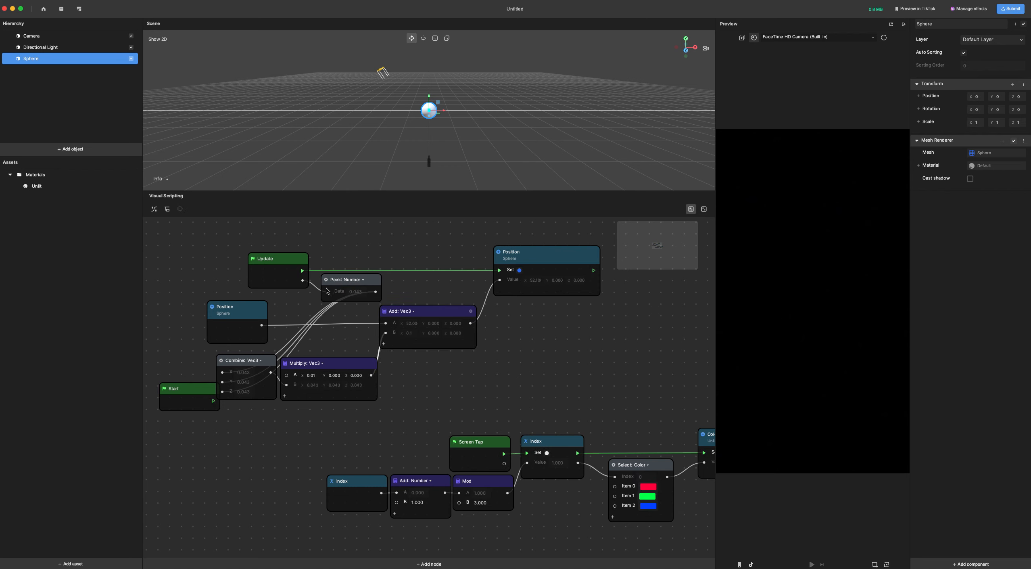
Set the X value of the Multiply node's A input to 0.5.
click(315, 376)
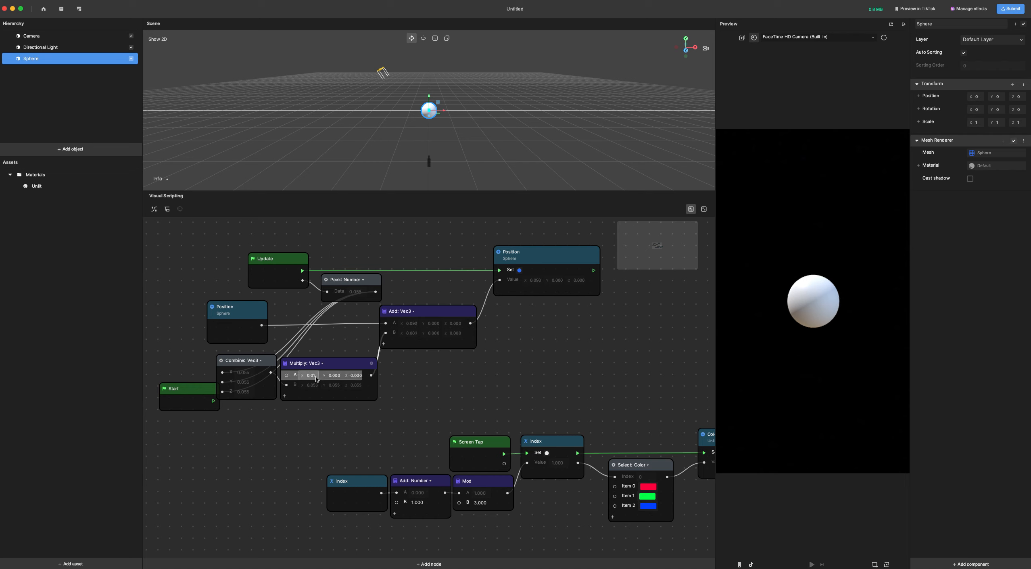
drag(310, 376, 328, 379)
text(.5)
key(Return)
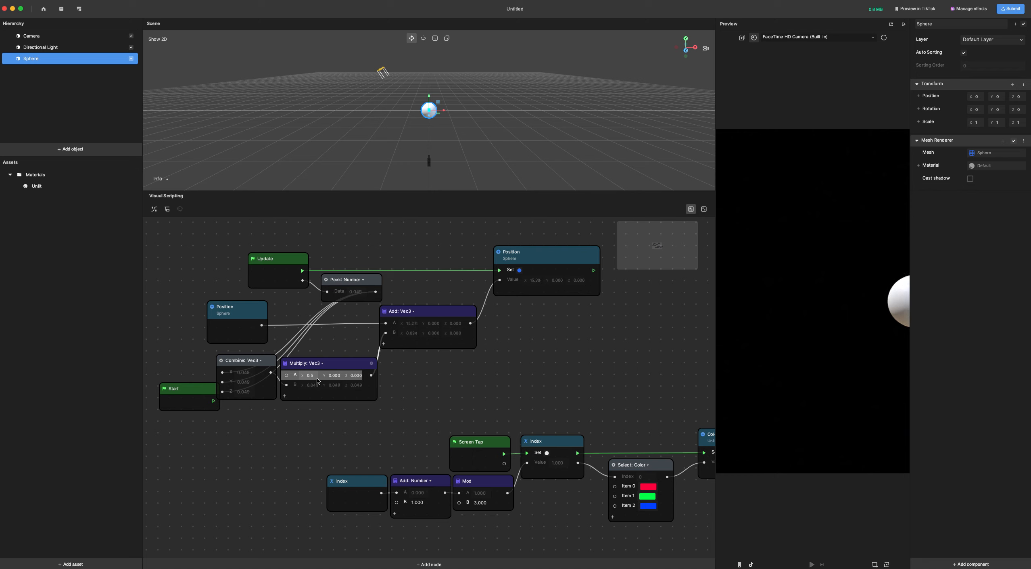
Spread out the movement graph by shifting Multiply, Vec3 Add and Set Position away from Update, with Combine beside Multiply and Peek beside Update.
drag(576, 391, 368, 259)
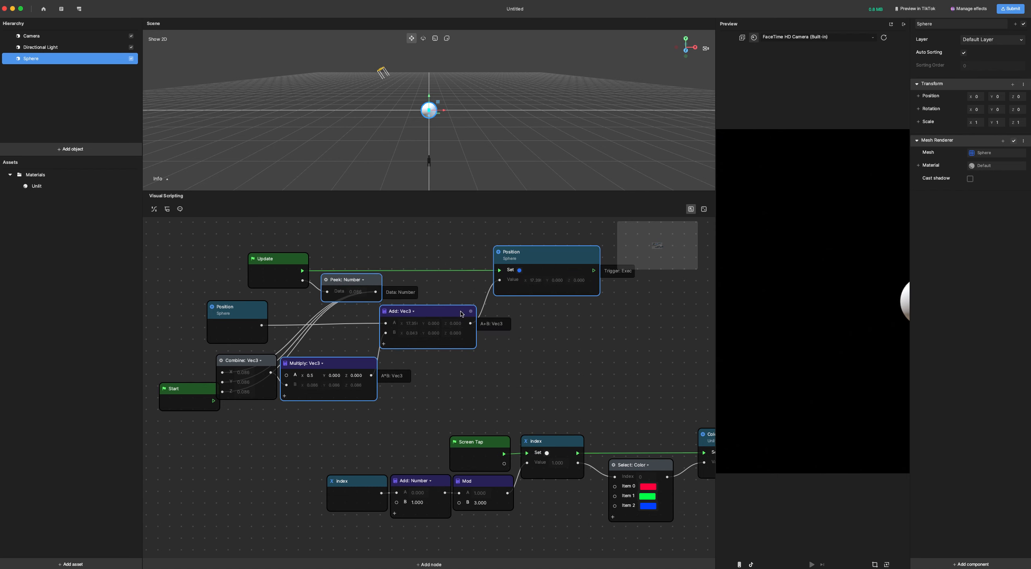
drag(459, 314, 513, 315)
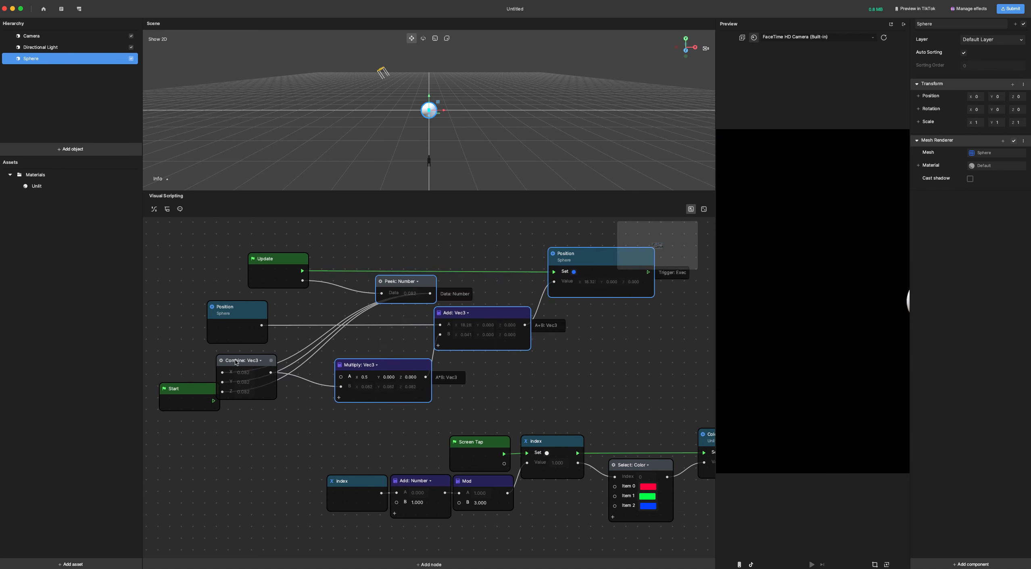
drag(236, 359, 283, 375)
drag(424, 285, 362, 283)
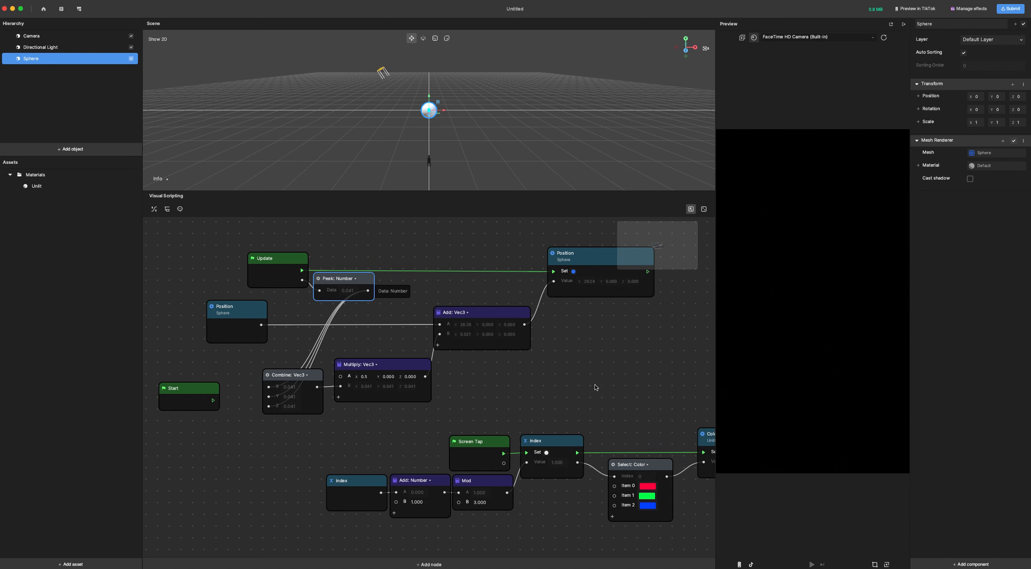
Move the unconnected Start node down beside the Index node of the screen-tap color graph.
scroll(603, 387, down, 3)
scroll(550, 383, down, 3)
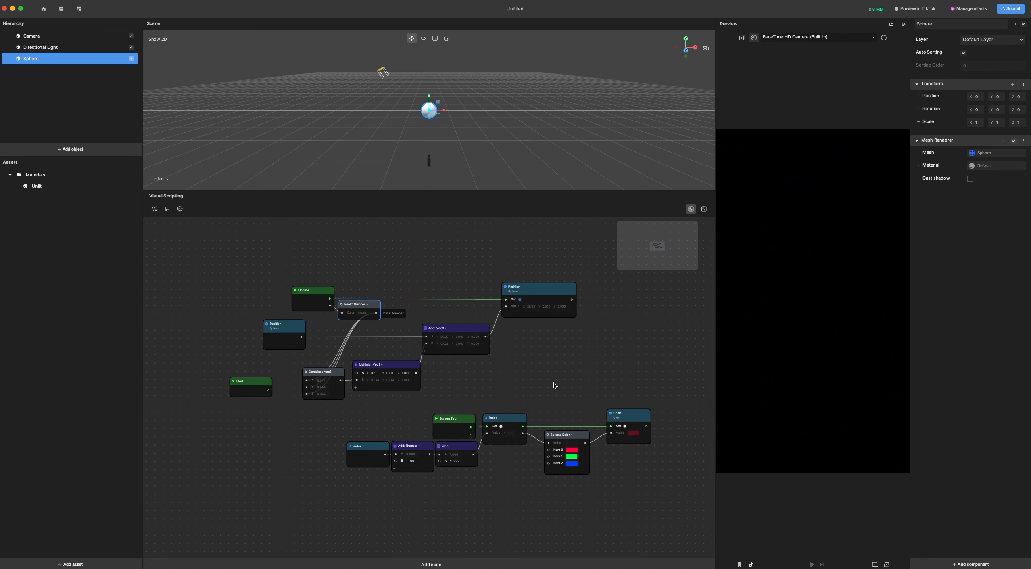
scroll(553, 355, down, 2)
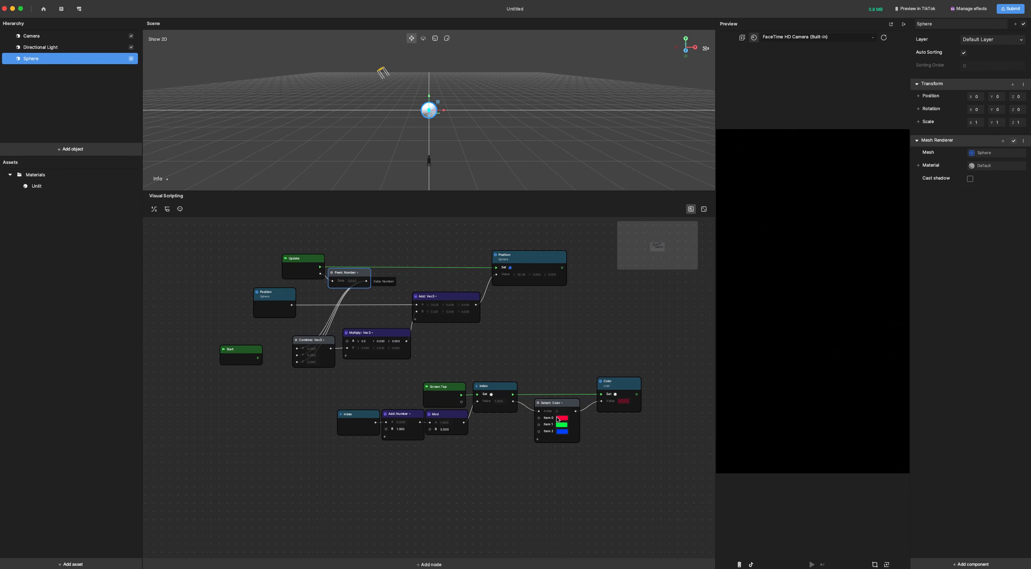
middle_drag(571, 324, 587, 366)
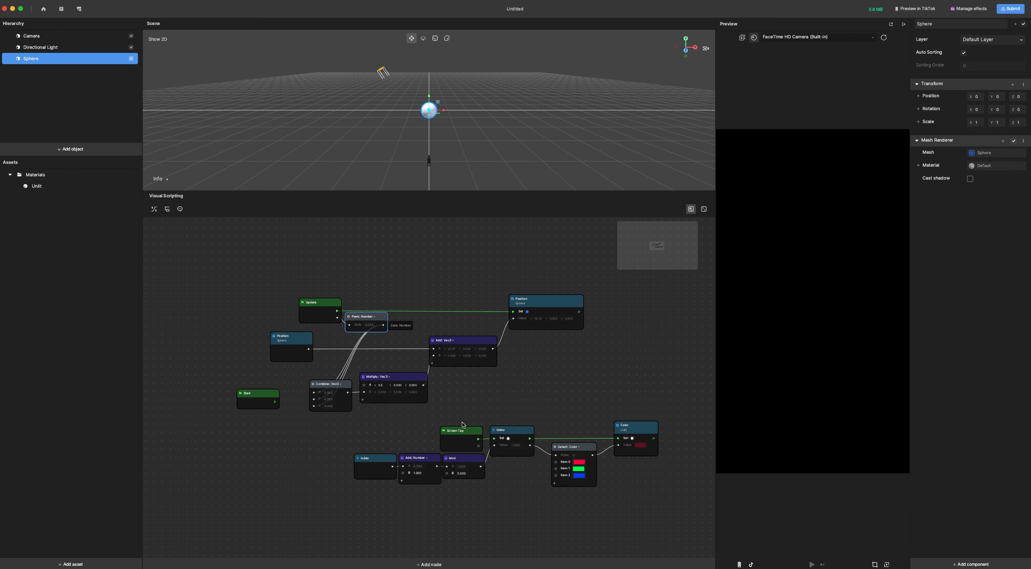
scroll(470, 423, up, 4)
drag(196, 398, 250, 494)
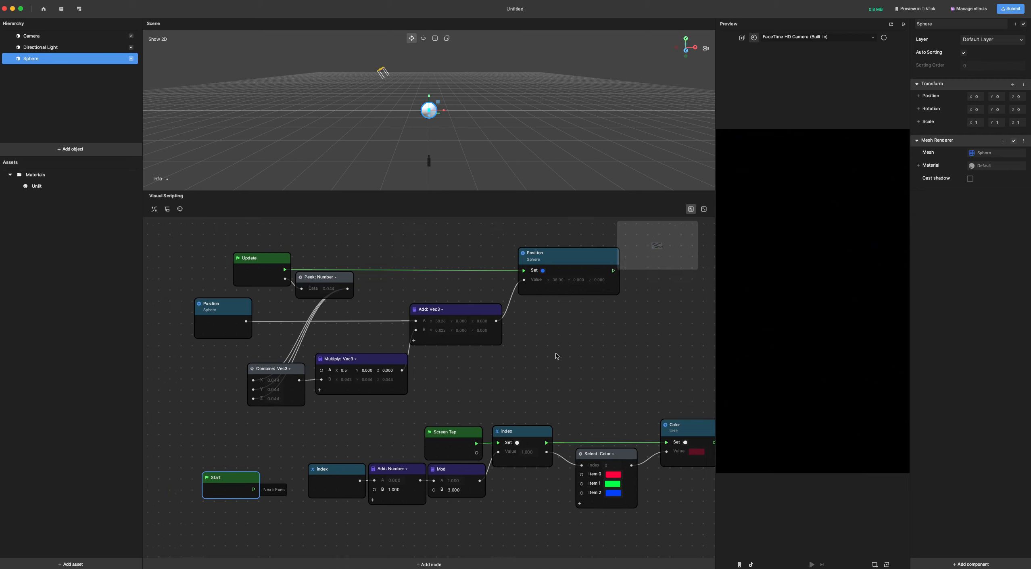
scroll(554, 358, right, 3)
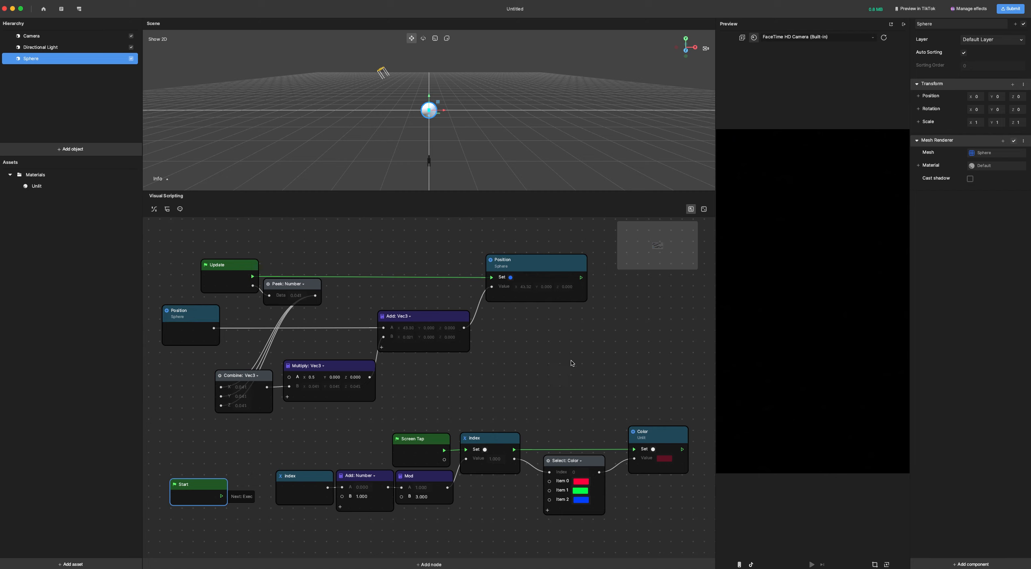
key(shift+super+5)
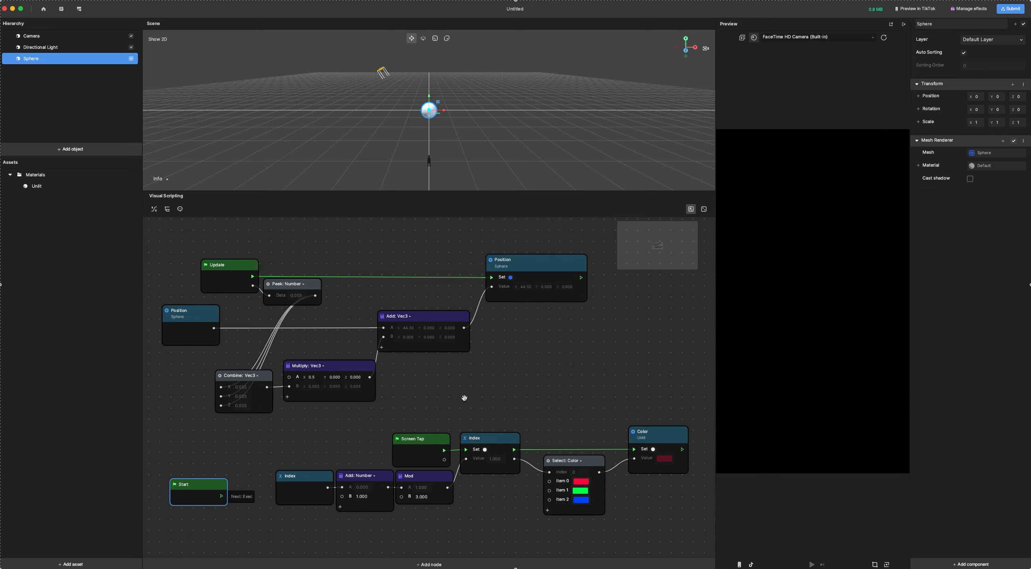